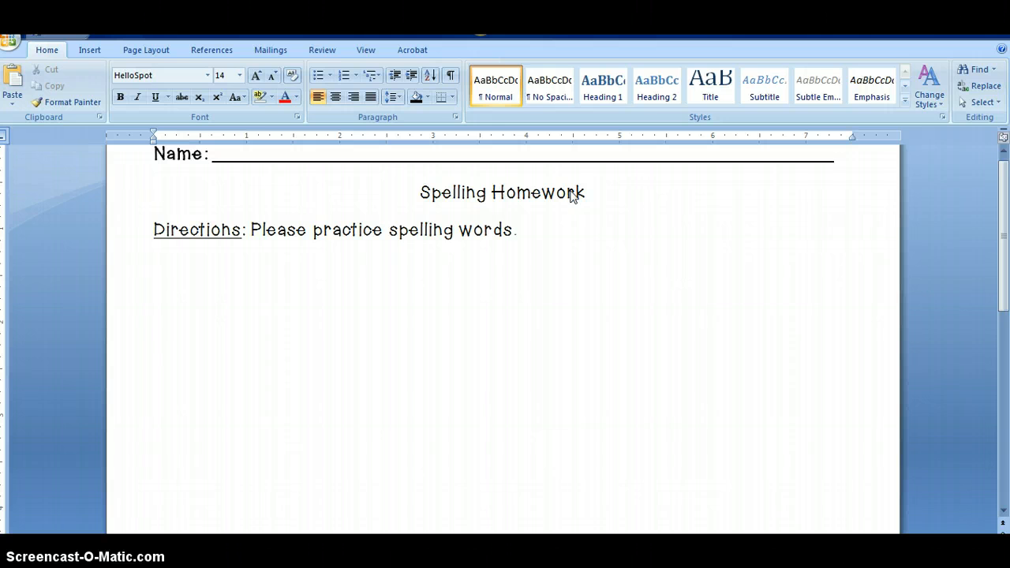
- Insert a table with four columns and five rows on a new line below the directions
click(555, 210)
click(520, 241)
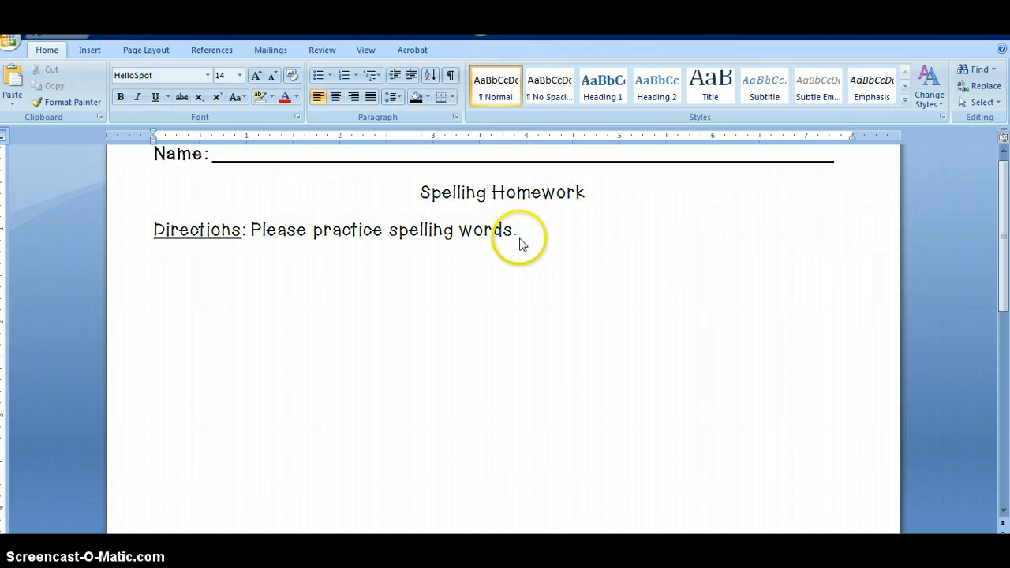
key(Return)
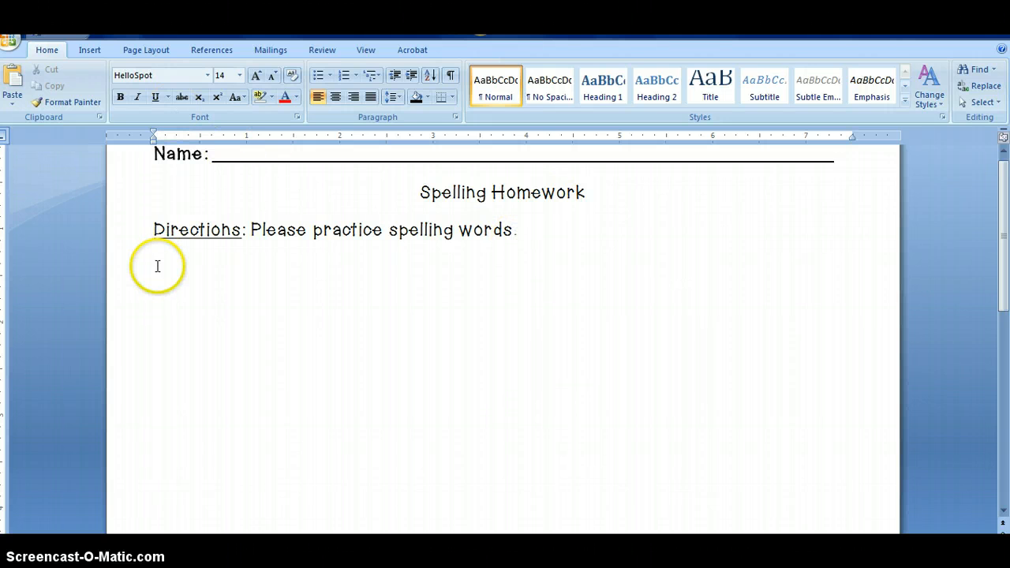
click(88, 50)
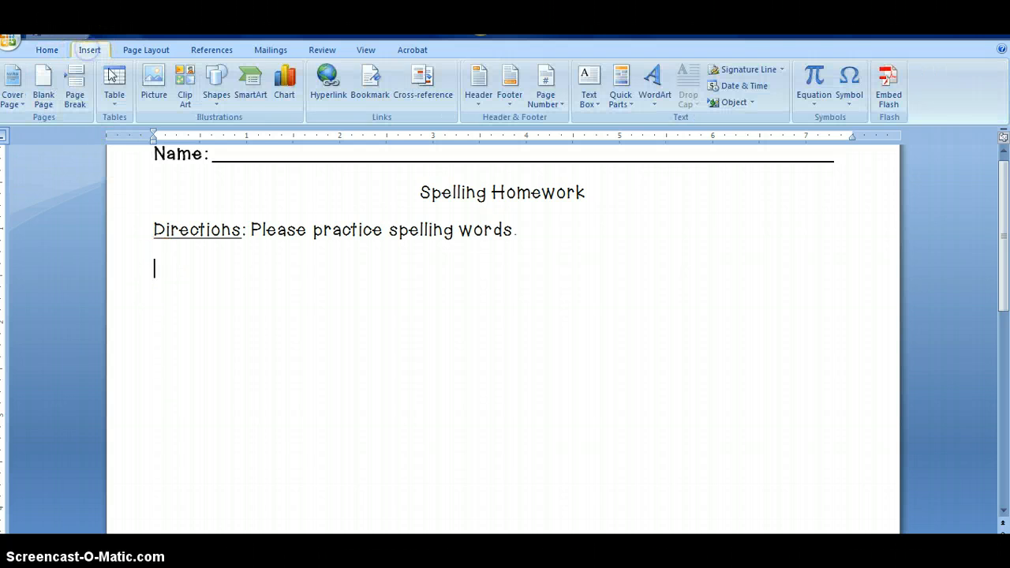
click(115, 79)
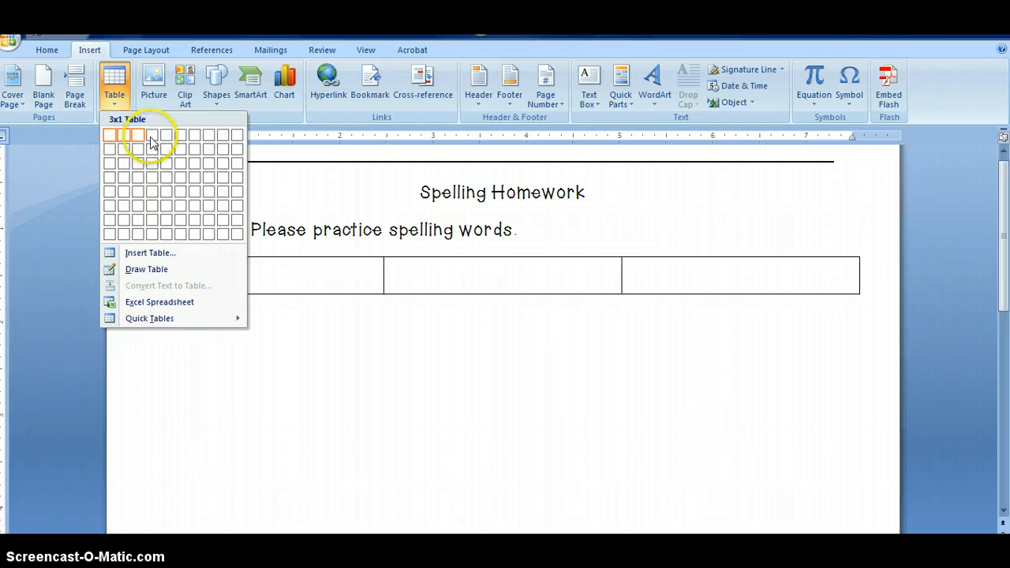
click(156, 194)
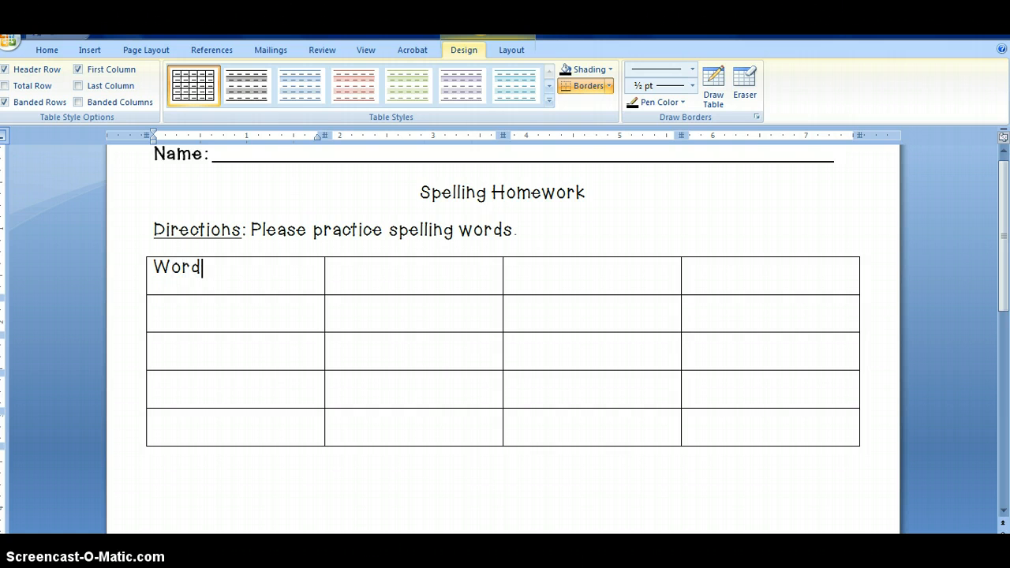
- Fill the table's header row with the column titles Word, Trace, Print and Rainbow Word
text(Word)
click(376, 273)
text(Trace)
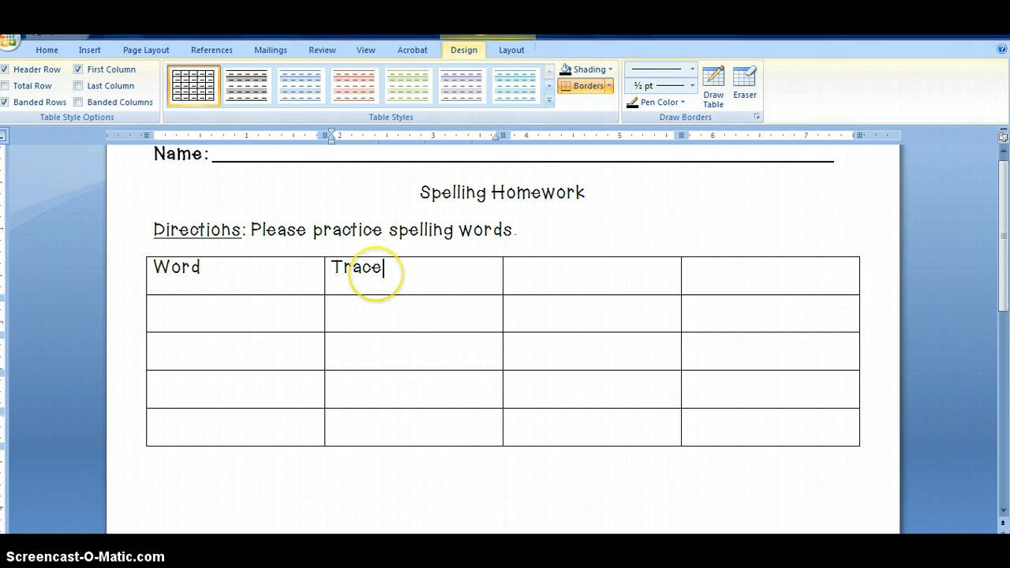
click(575, 269)
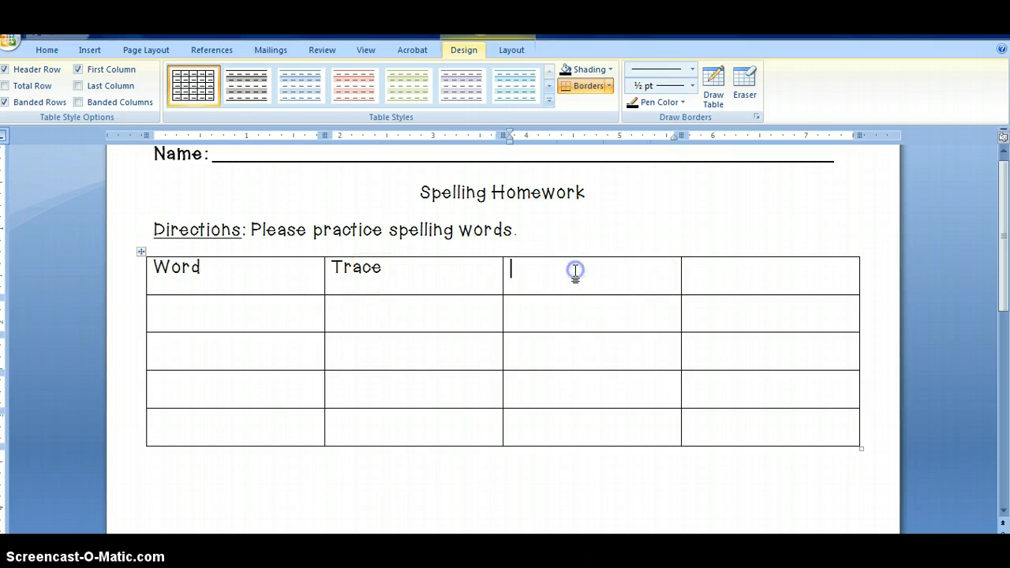
text(Print)
click(786, 284)
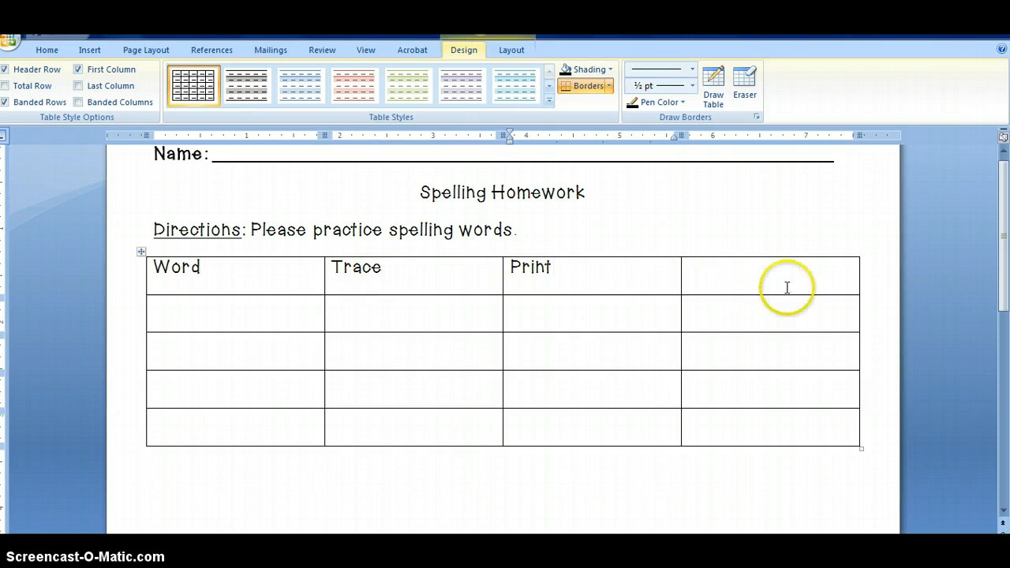
text(Rainbow Word)
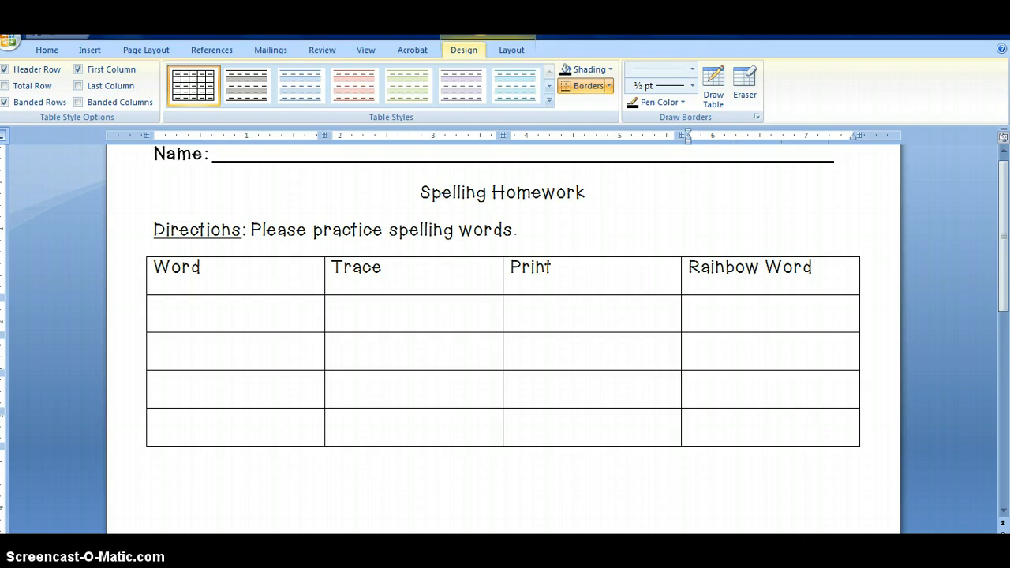
- Add one more row to the table, directly above the first empty row under the headers
click(192, 323)
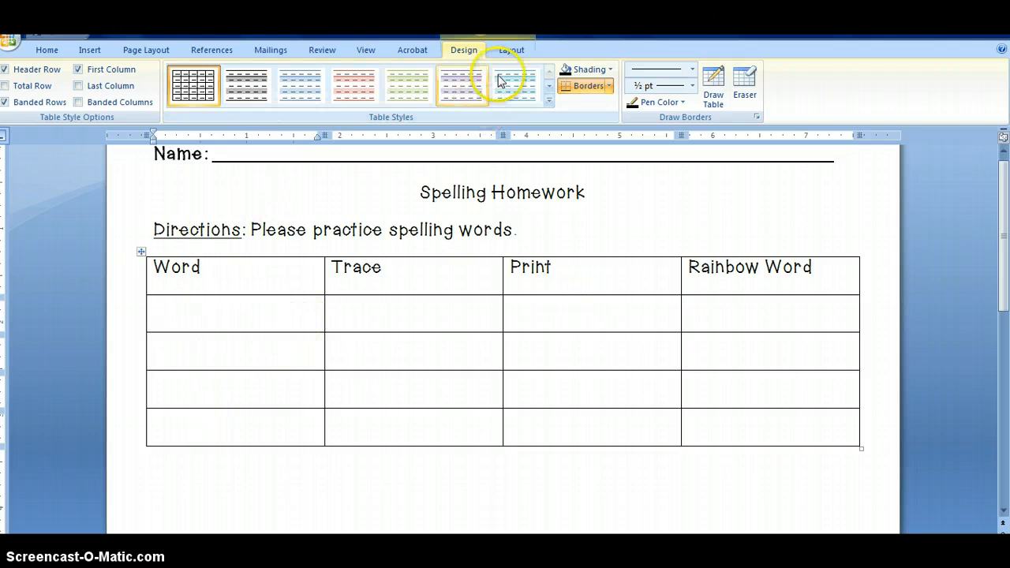
click(521, 51)
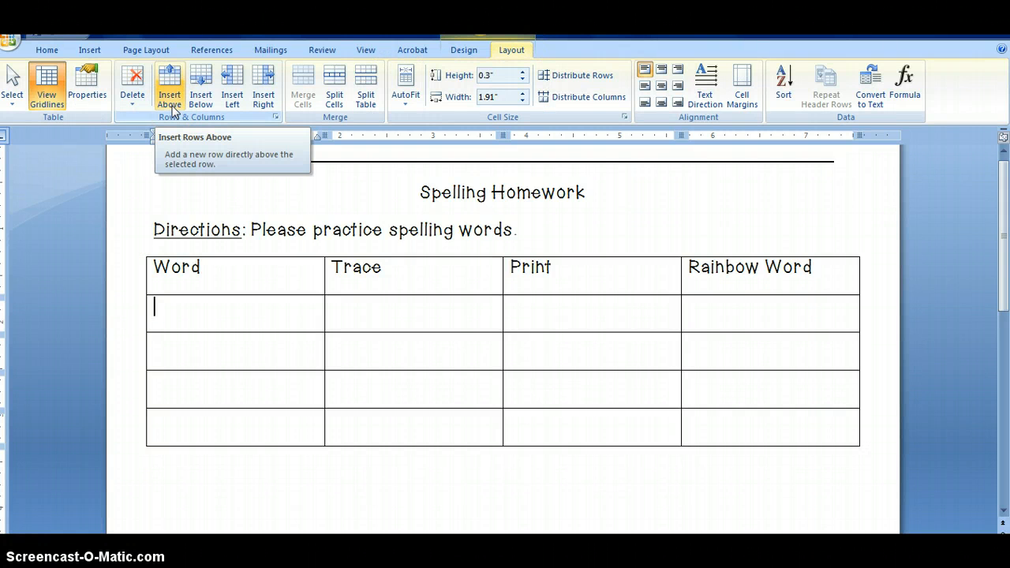
click(197, 111)
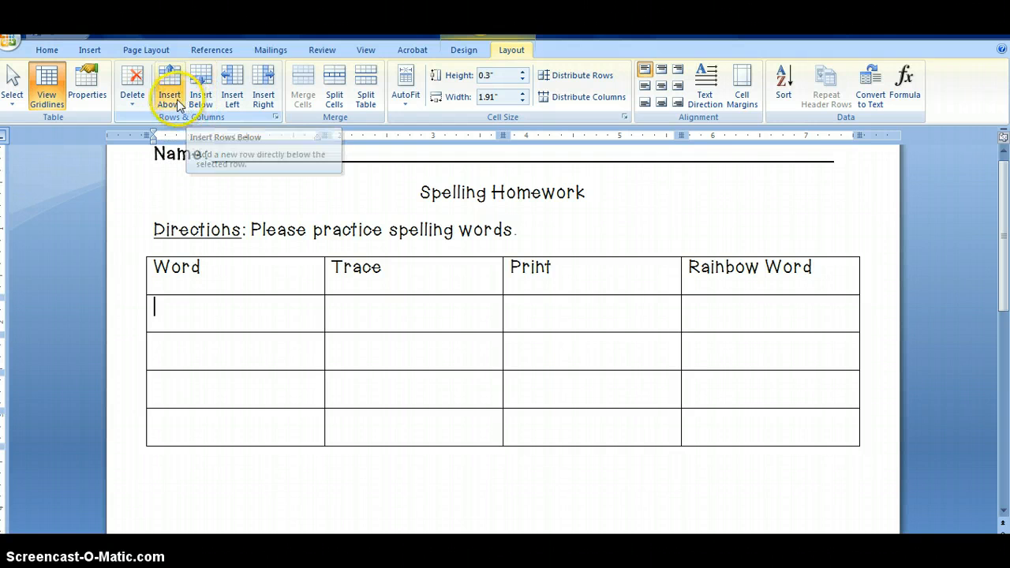
click(174, 101)
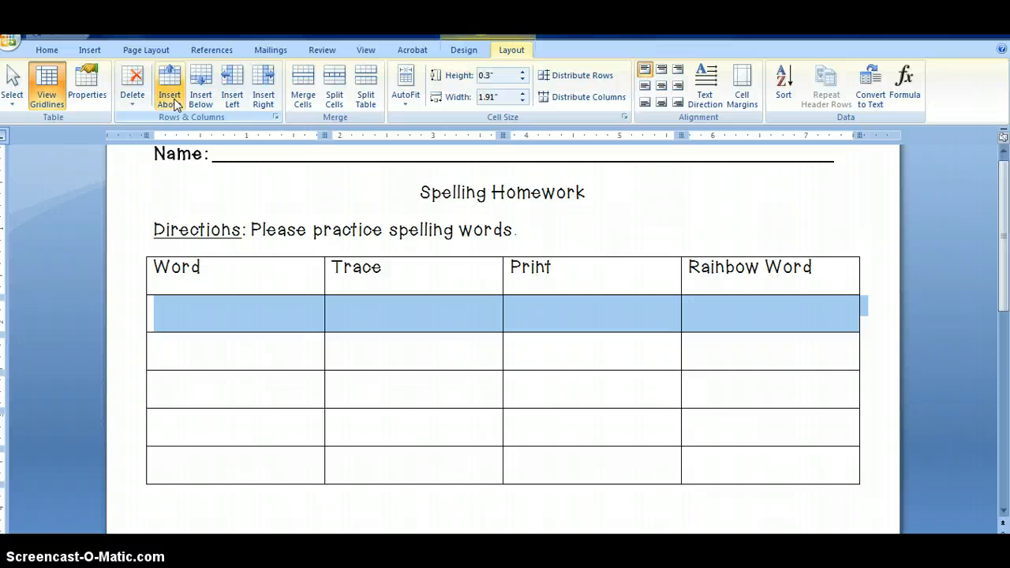
click(134, 110)
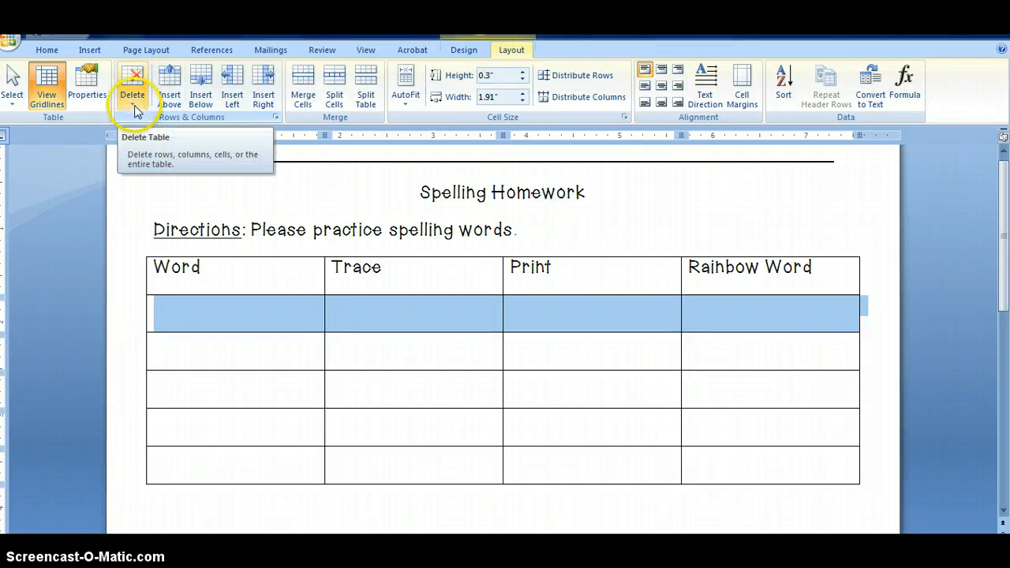
click(134, 111)
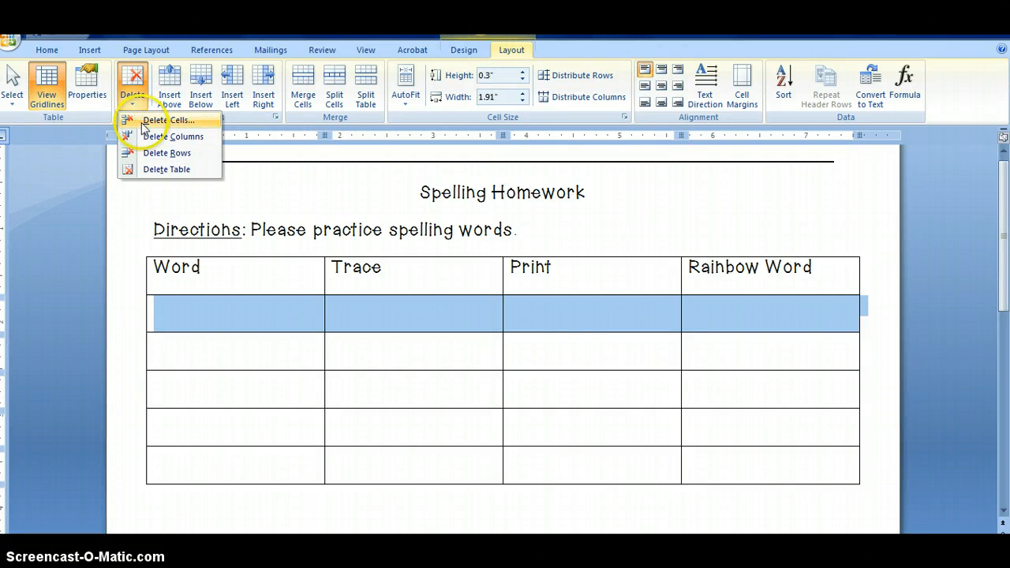
click(152, 175)
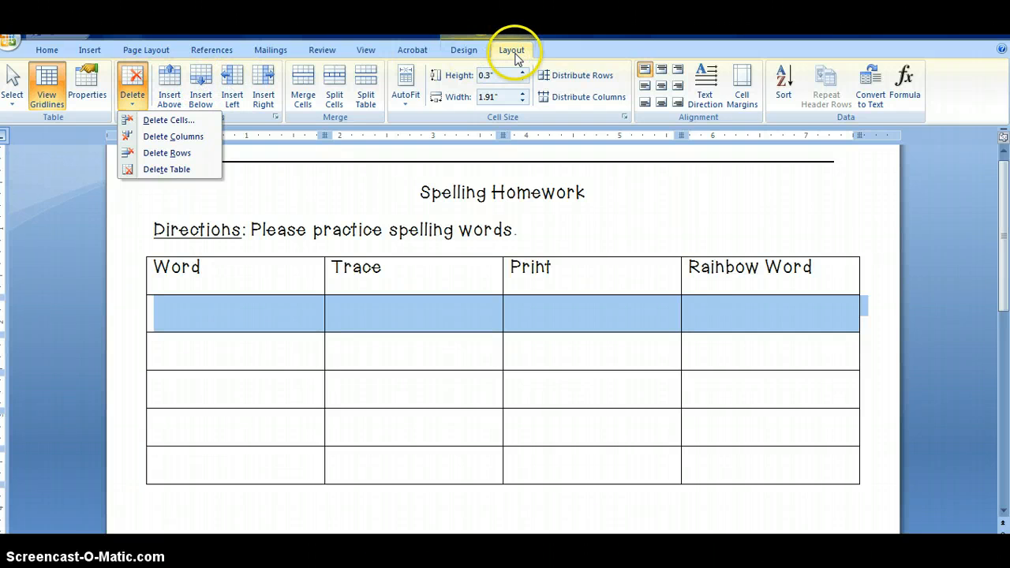
- Enter apple, banana and orange in the first three rows of the Word column, all in lowercase
click(219, 307)
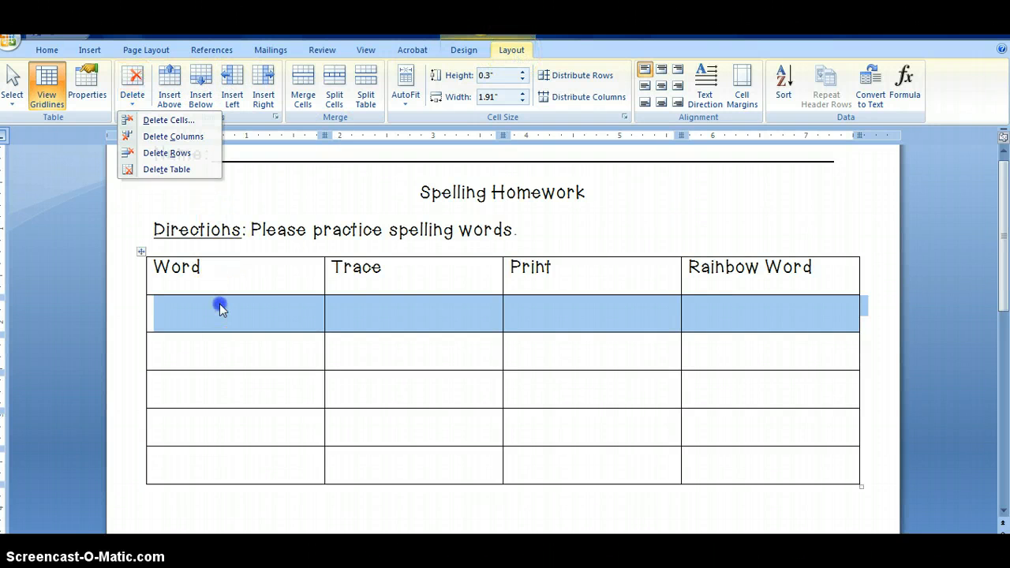
text(apple)
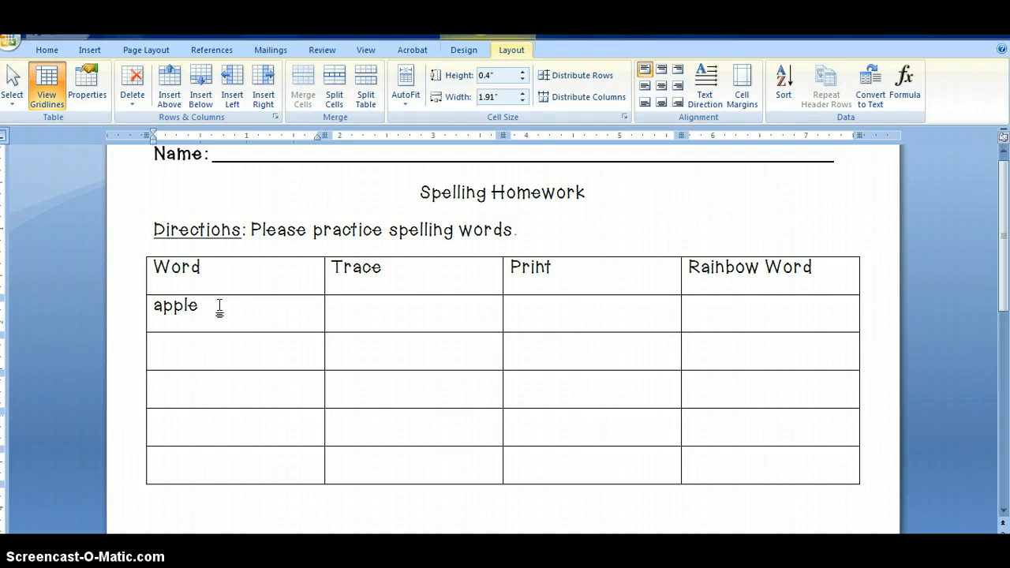
click(199, 353)
text(banana)
click(187, 383)
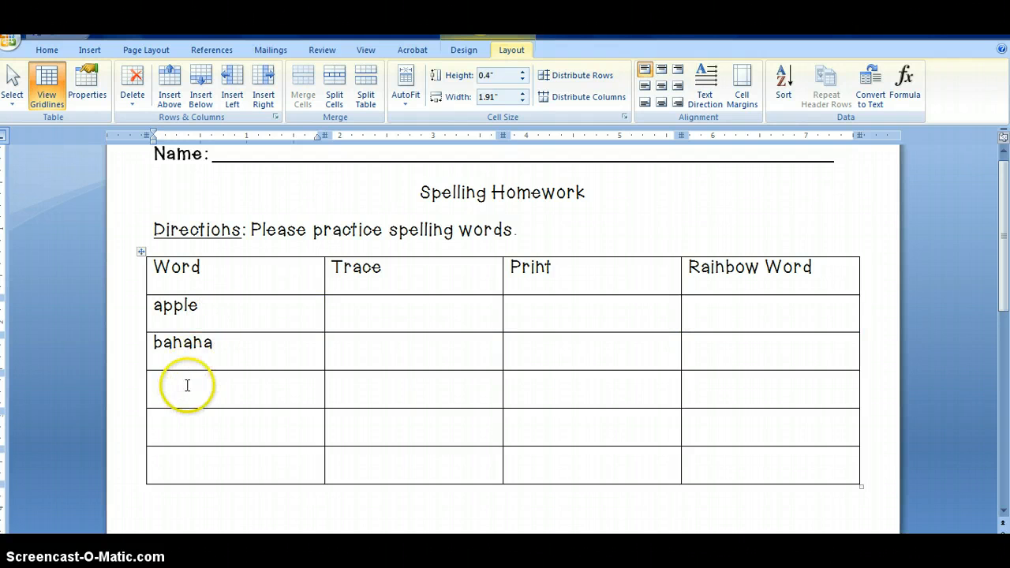
text(orange)
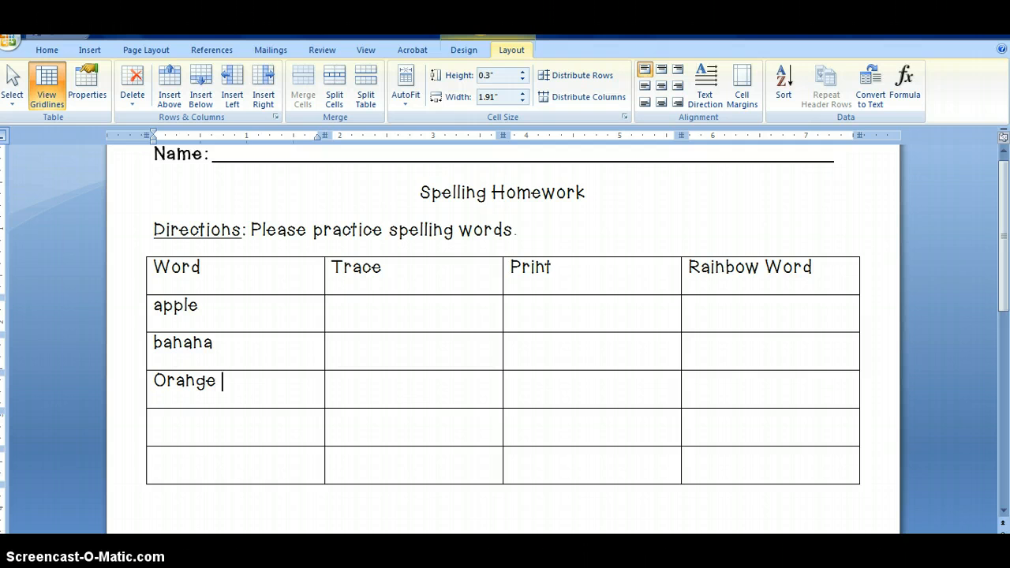
click(164, 381)
key(BackSpace)
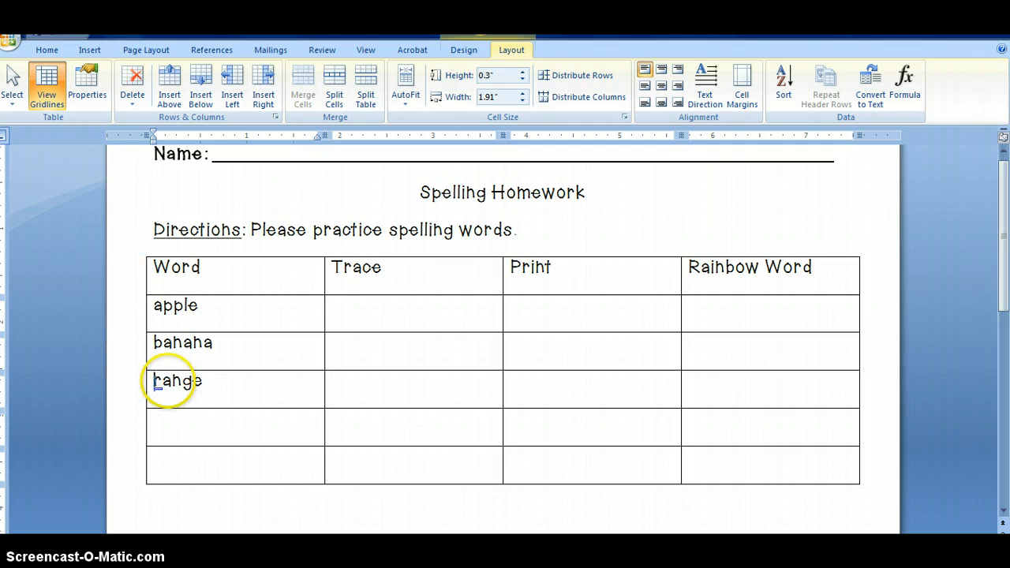
text(o)
- Enter lemon and strawberry in the last two rows of the Word column
click(178, 432)
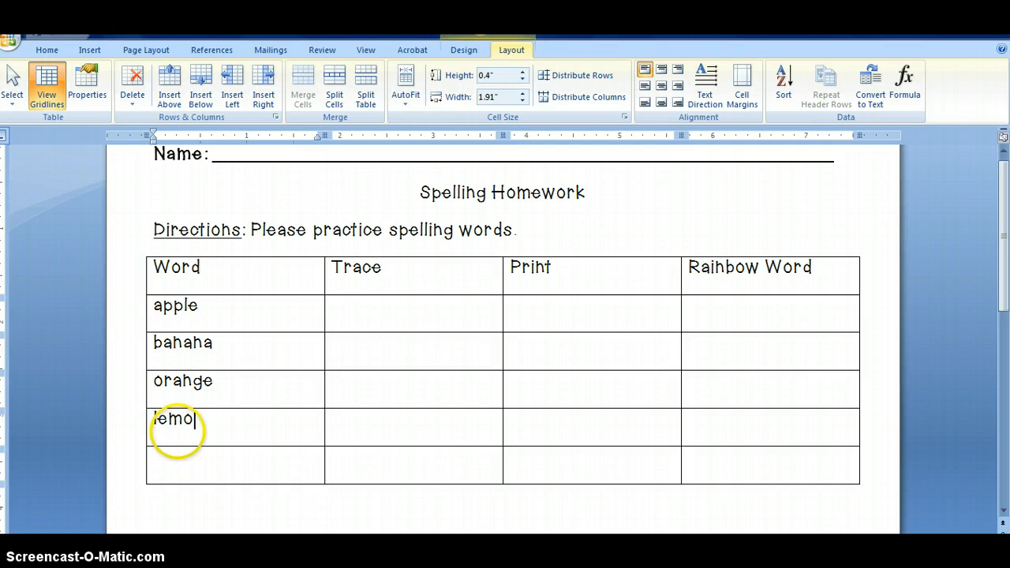
click(180, 466)
text(straw)
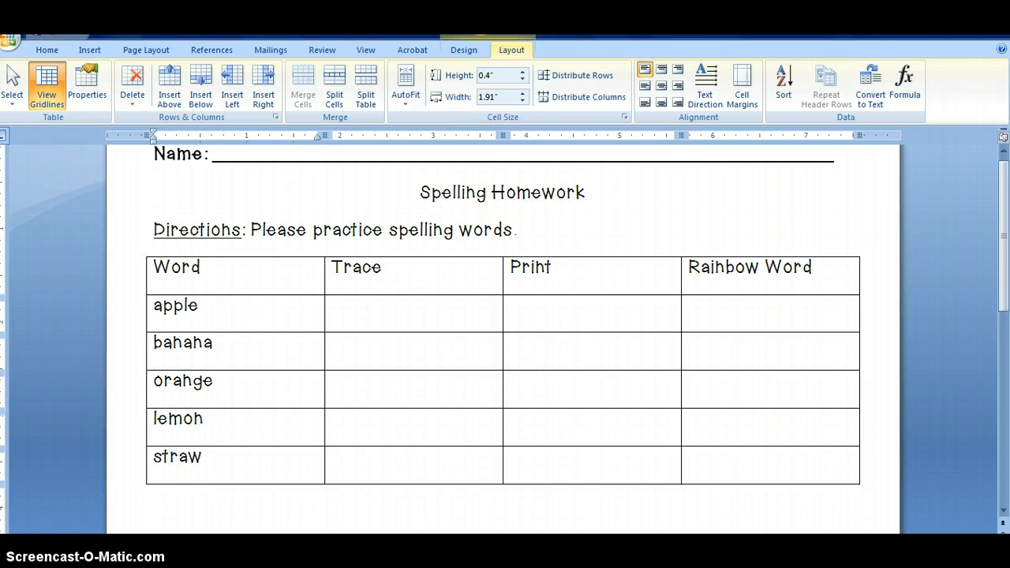
text(berry)
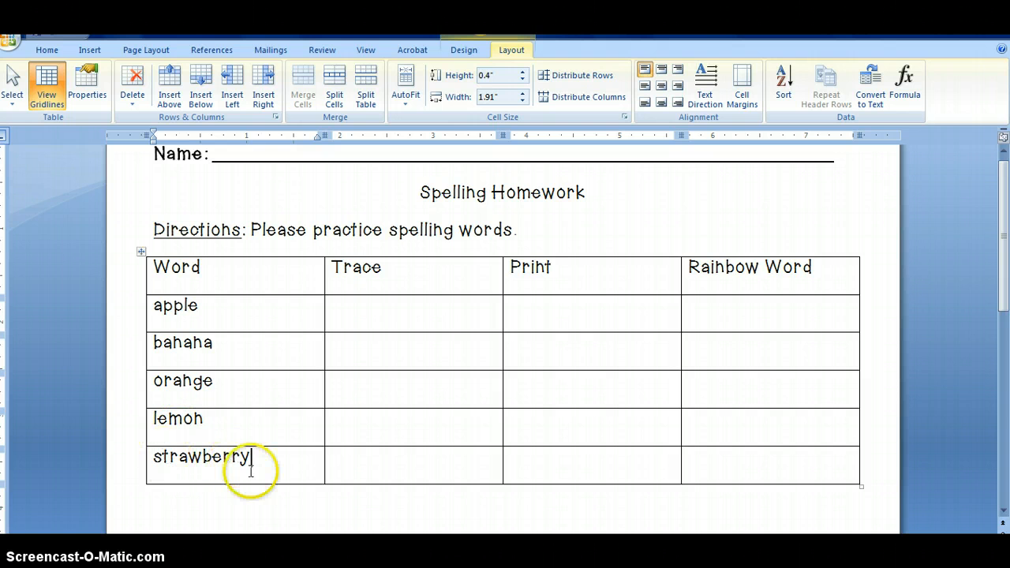
- Copy the five spelling words from the Word column into the cells under Trace
drag(260, 466, 190, 319)
key(ctrl+c)
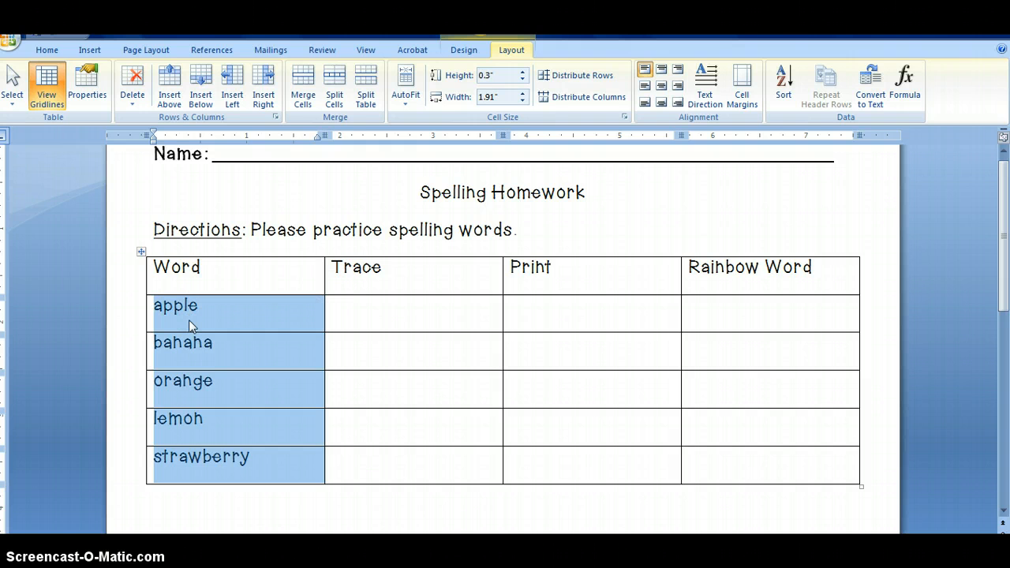
mouse_move(365, 310)
mouse_down()
mouse_move(372, 458)
mouse_move(357, 272)
mouse_up()
key(ctrl+v)
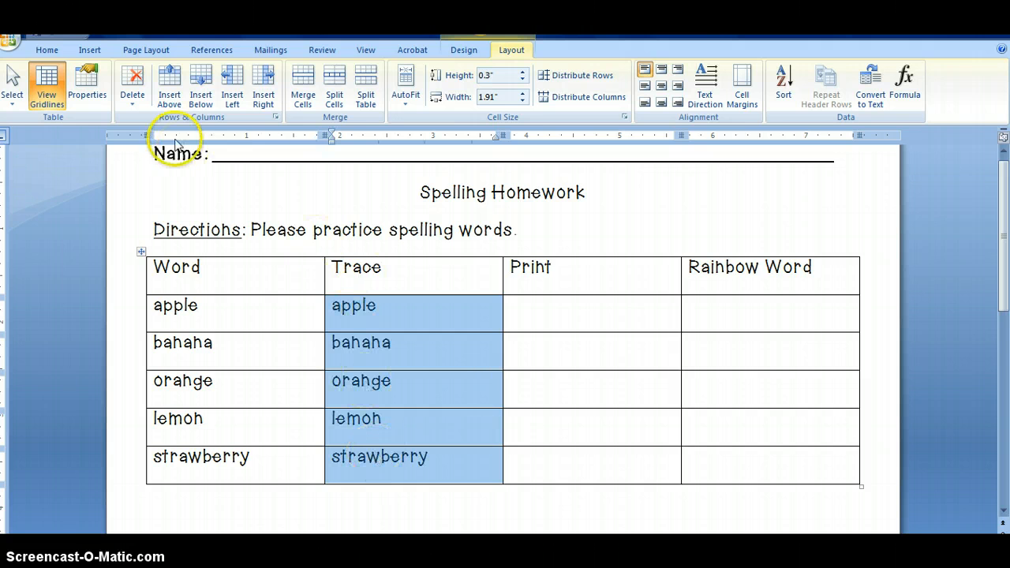
- Format the five words in the Trace column with the AbcDNManusLined font at size 18
click(53, 51)
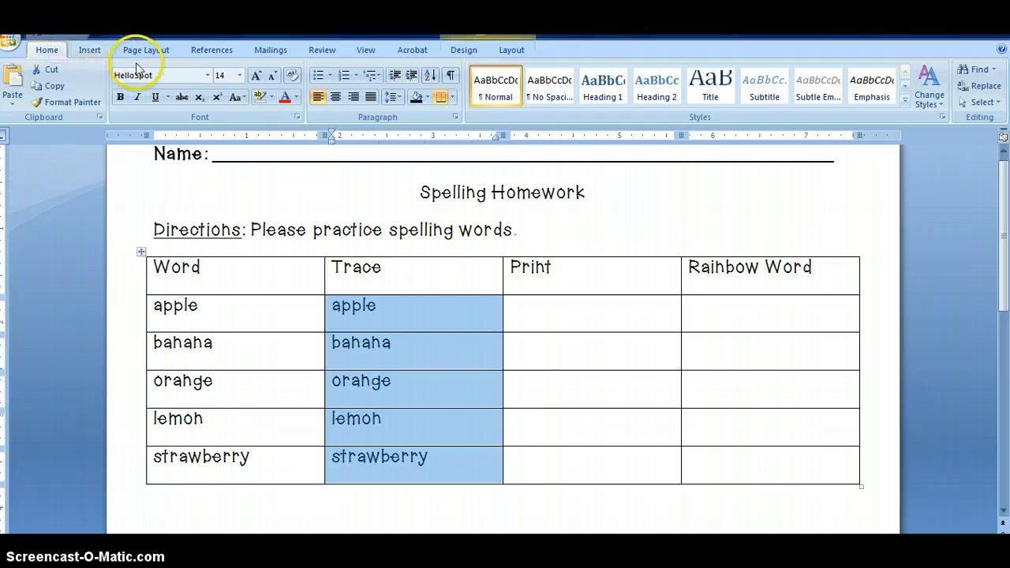
click(208, 76)
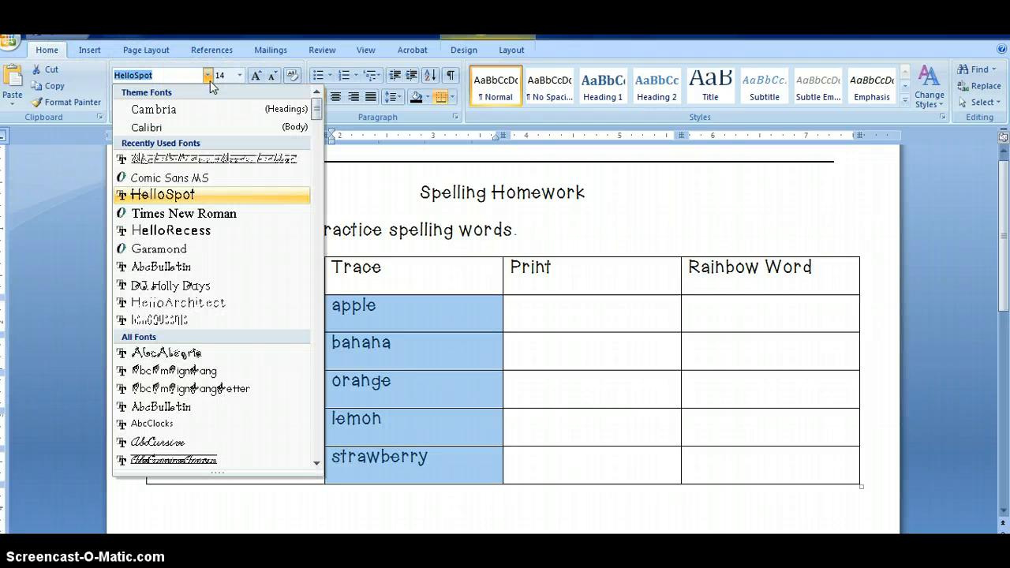
drag(314, 113, 316, 140)
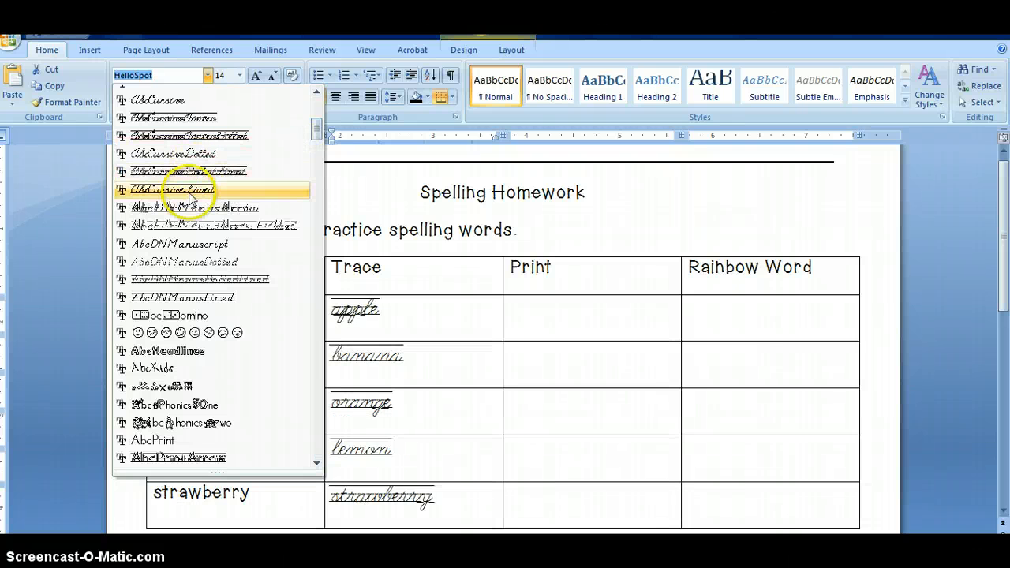
click(178, 299)
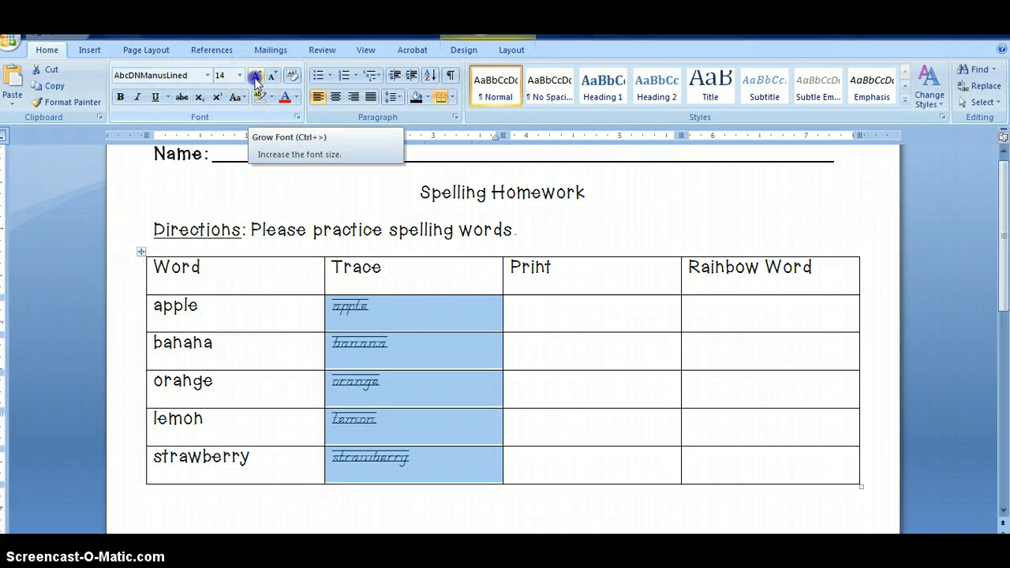
click(255, 76)
click(256, 76)
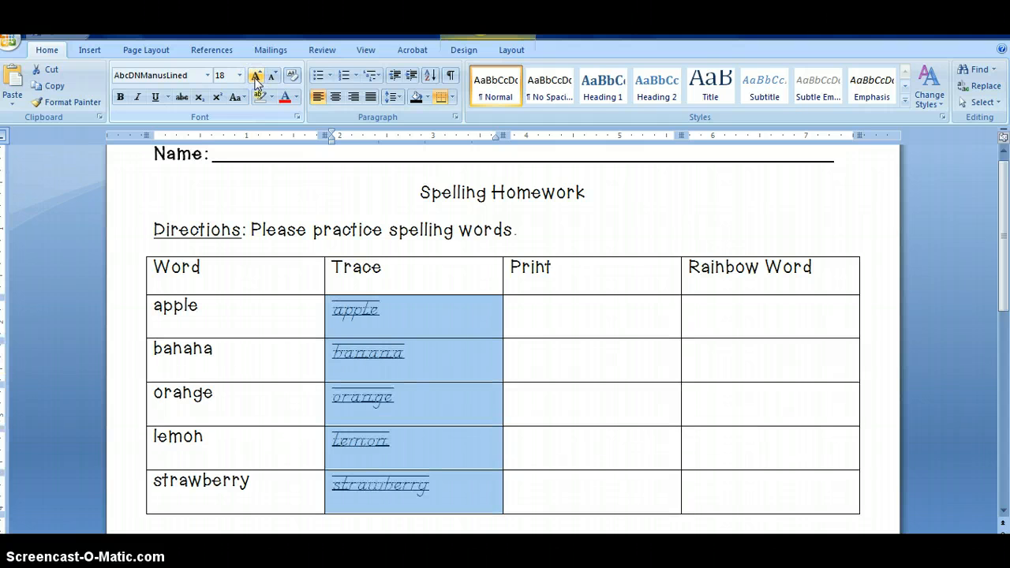
click(599, 317)
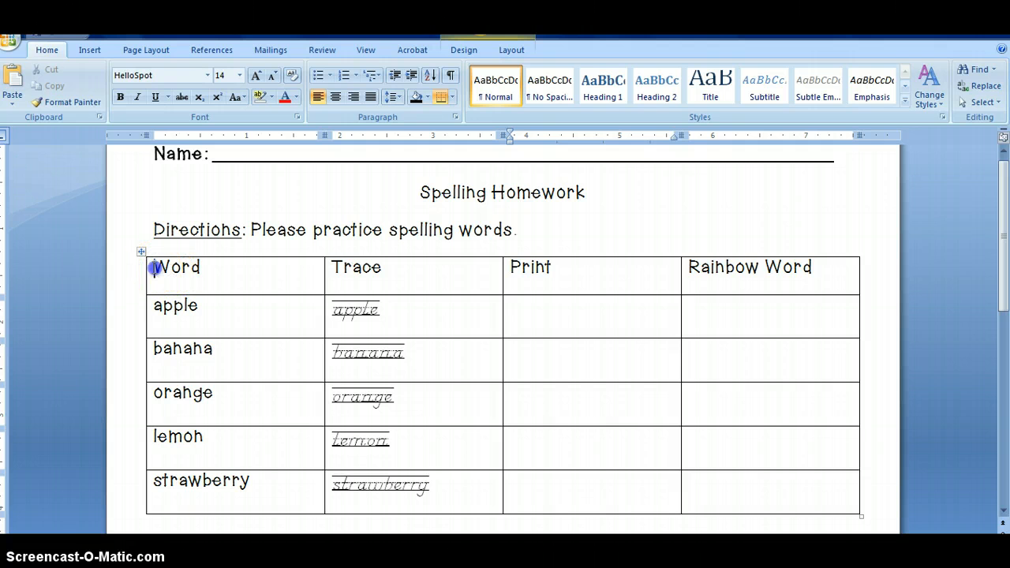
- Shade the table's header row, from Word through Rainbow Word, in black
drag(149, 266, 202, 268)
mouse_move(372, 280)
mouse_down()
mouse_move(676, 281)
mouse_move(708, 293)
mouse_up()
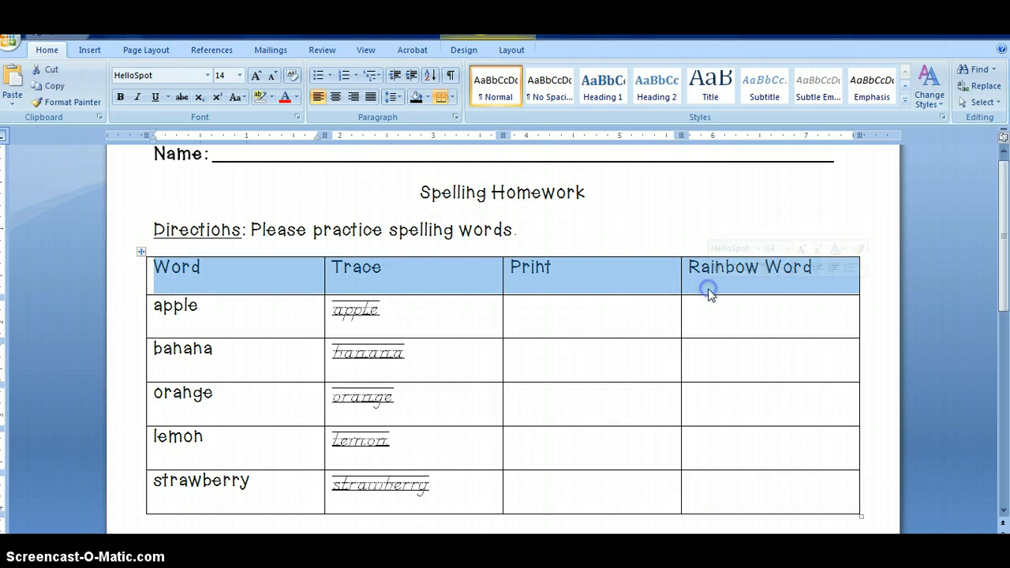
click(511, 50)
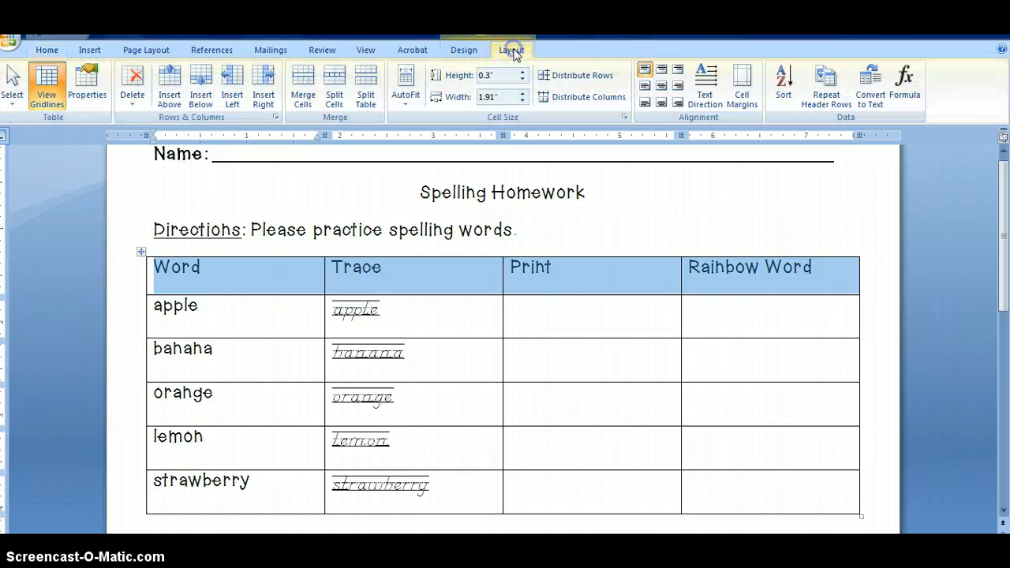
click(472, 55)
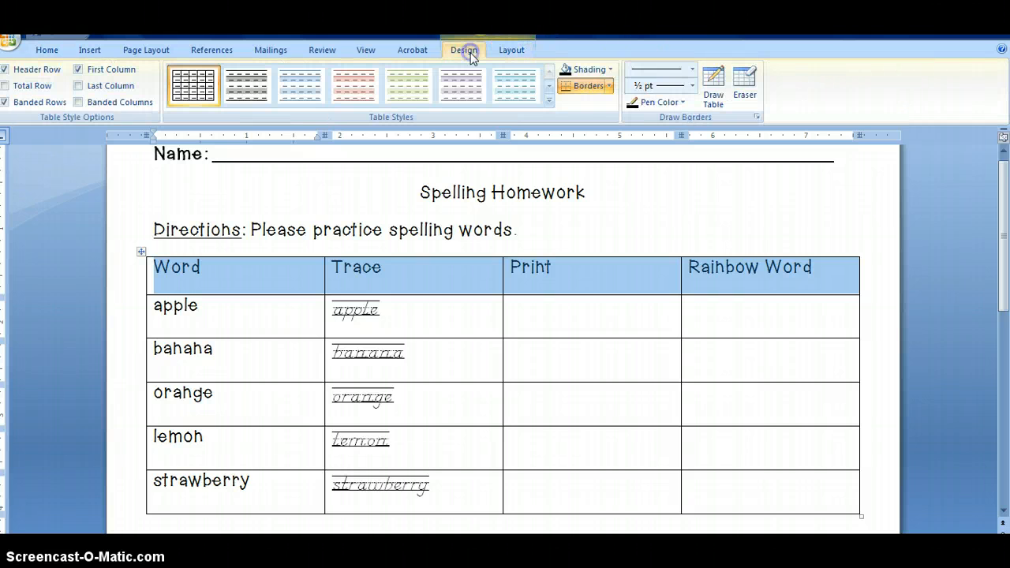
click(611, 73)
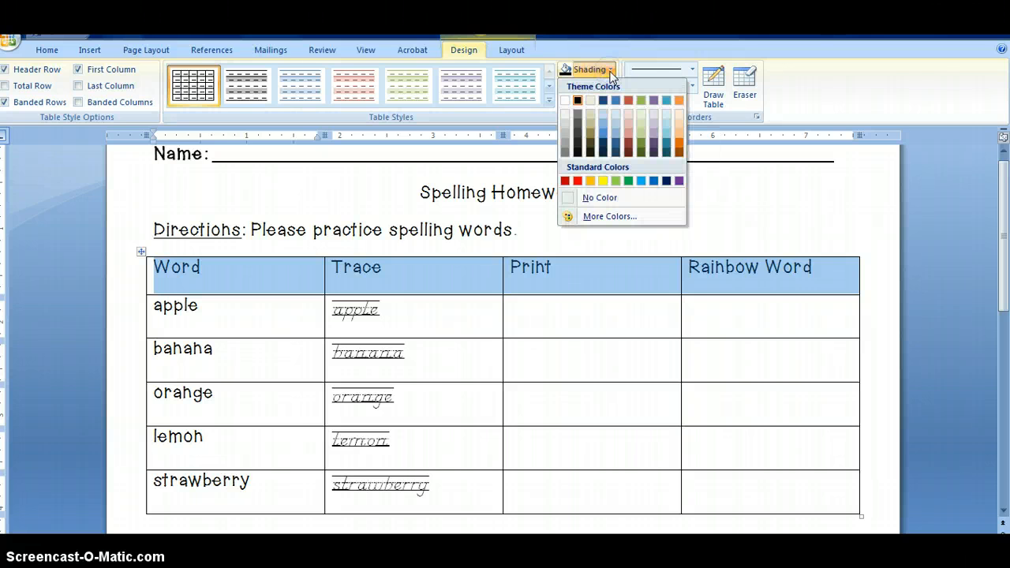
click(578, 101)
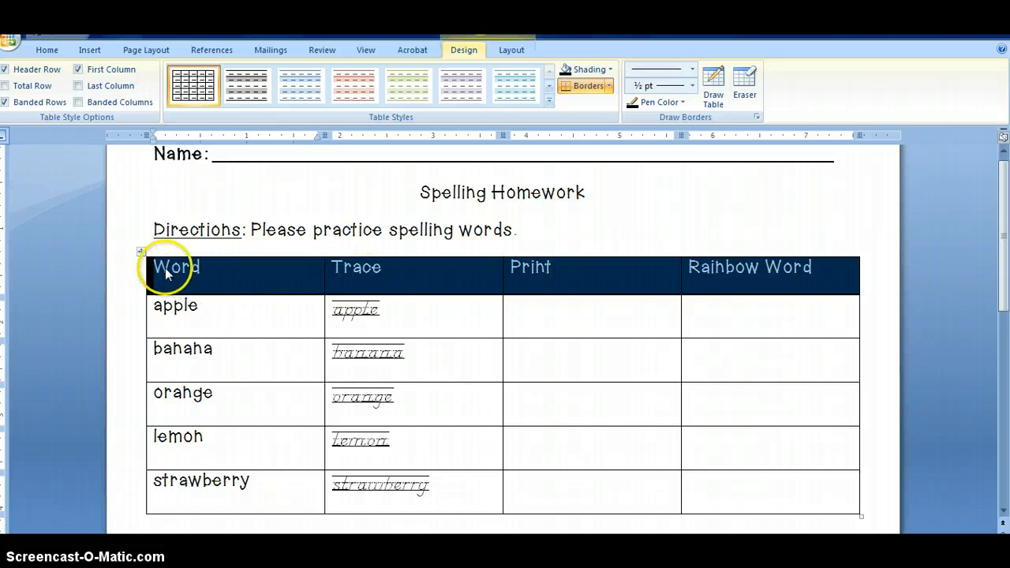
- Center the four column headings in the table's header row horizontally
drag(165, 272, 682, 271)
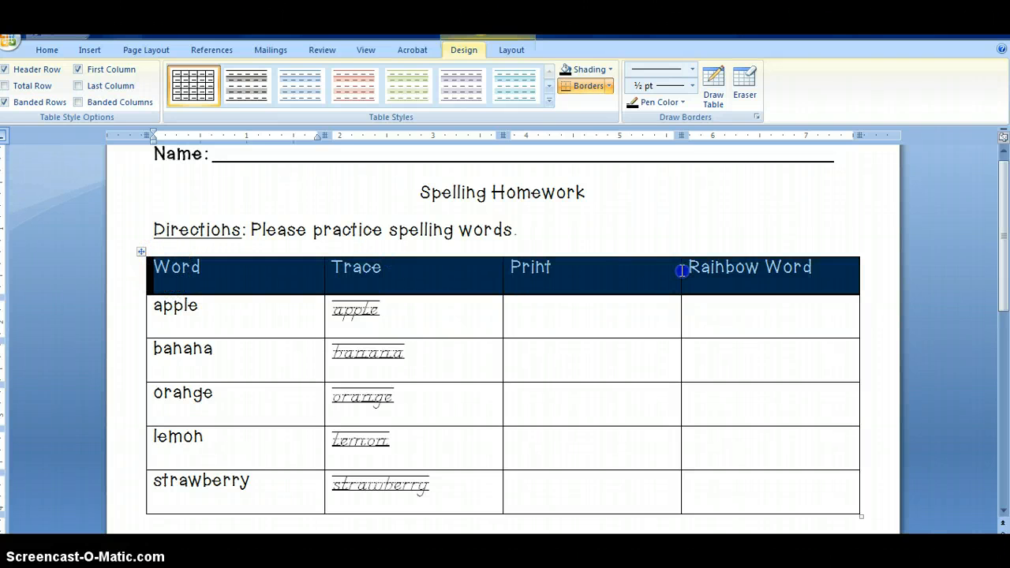
click(49, 52)
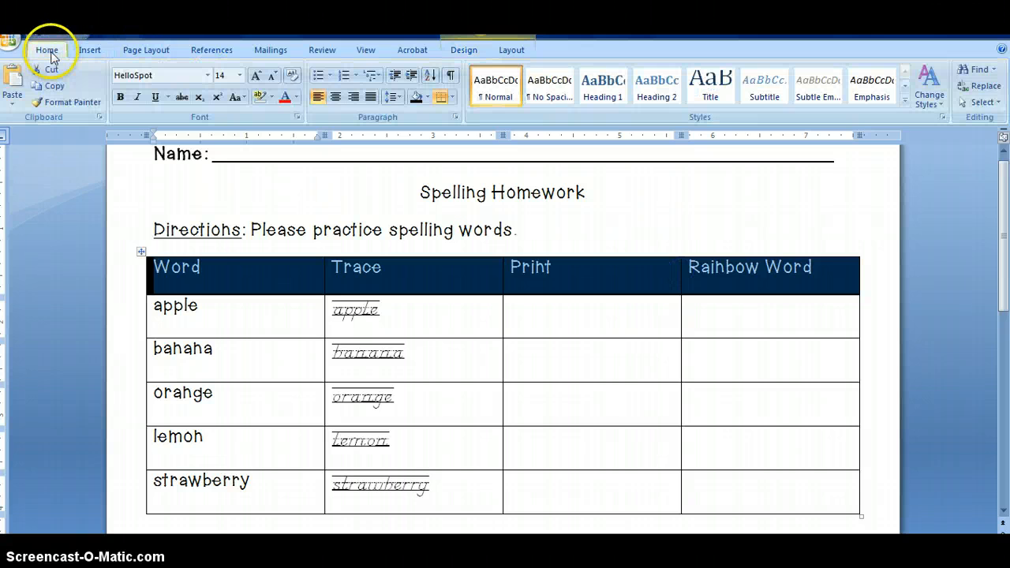
click(335, 98)
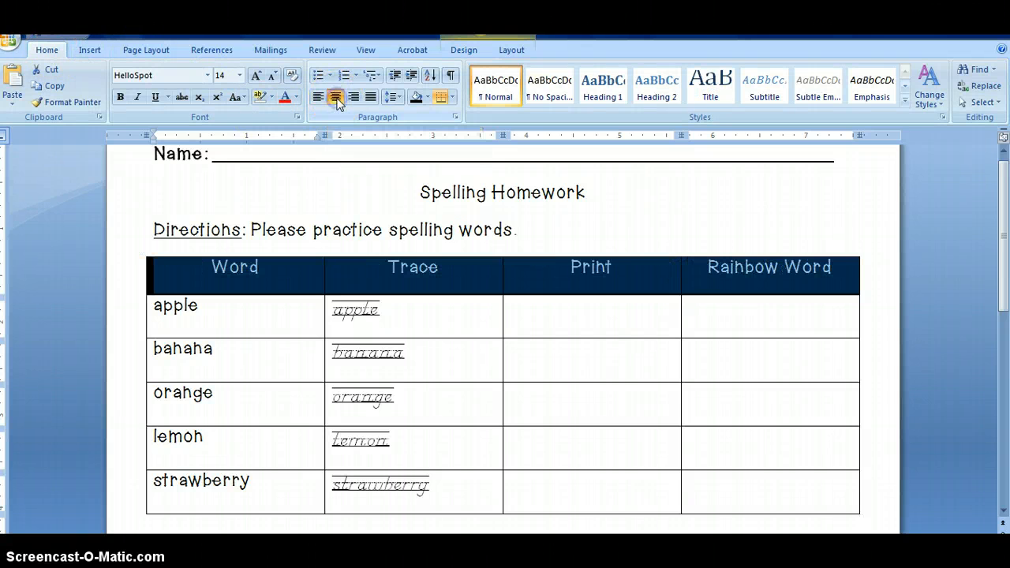
click(579, 314)
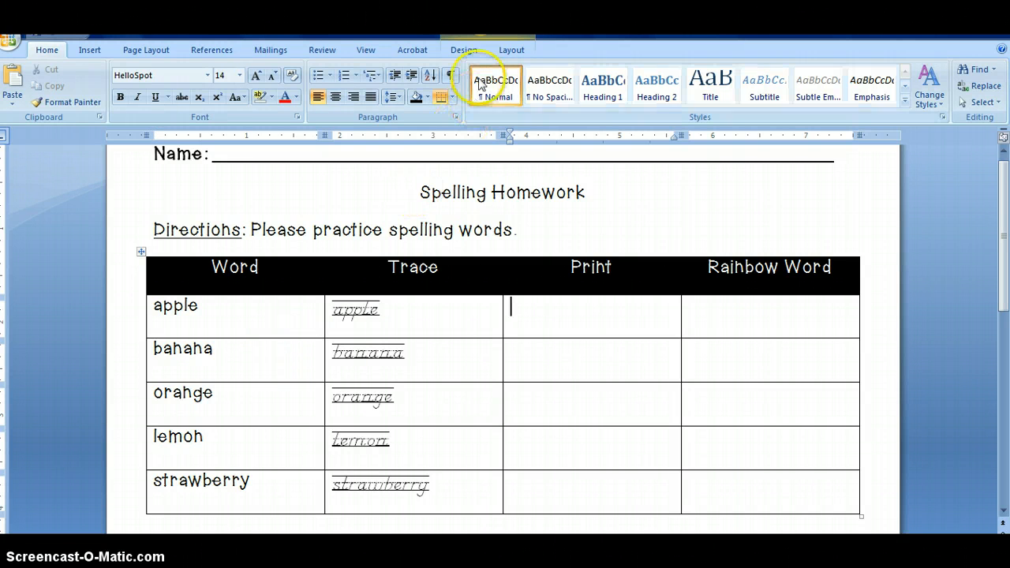
- Cycle the text direction of the five spelling words in the Word column through both vertical orientations and back to horizontal
click(466, 50)
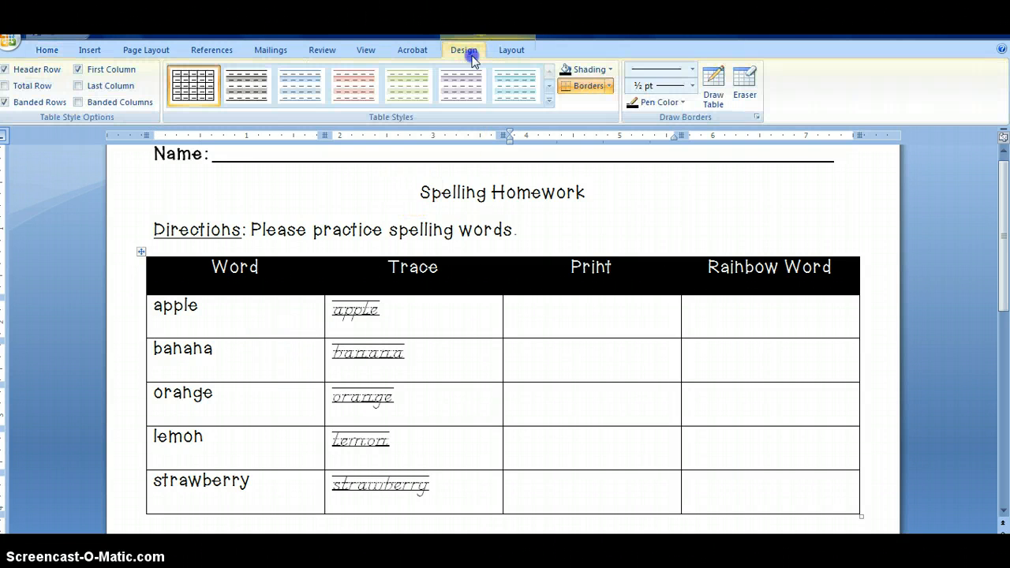
click(498, 52)
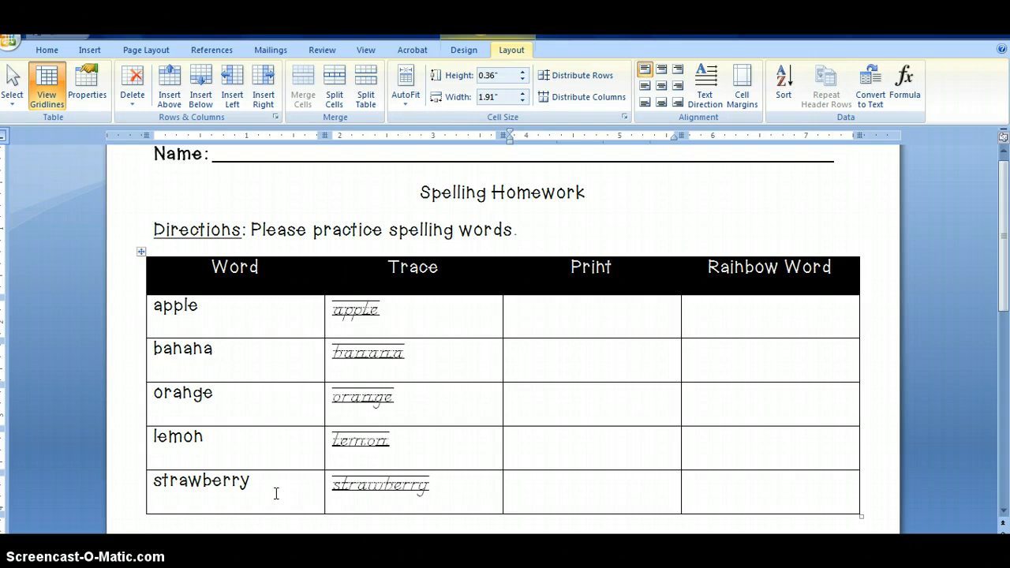
drag(269, 483, 240, 334)
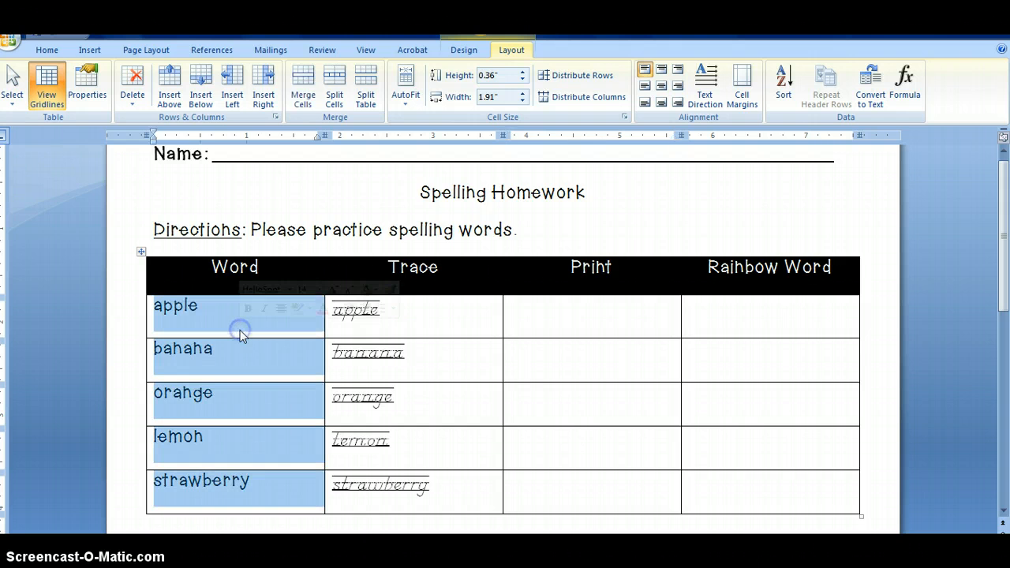
click(712, 99)
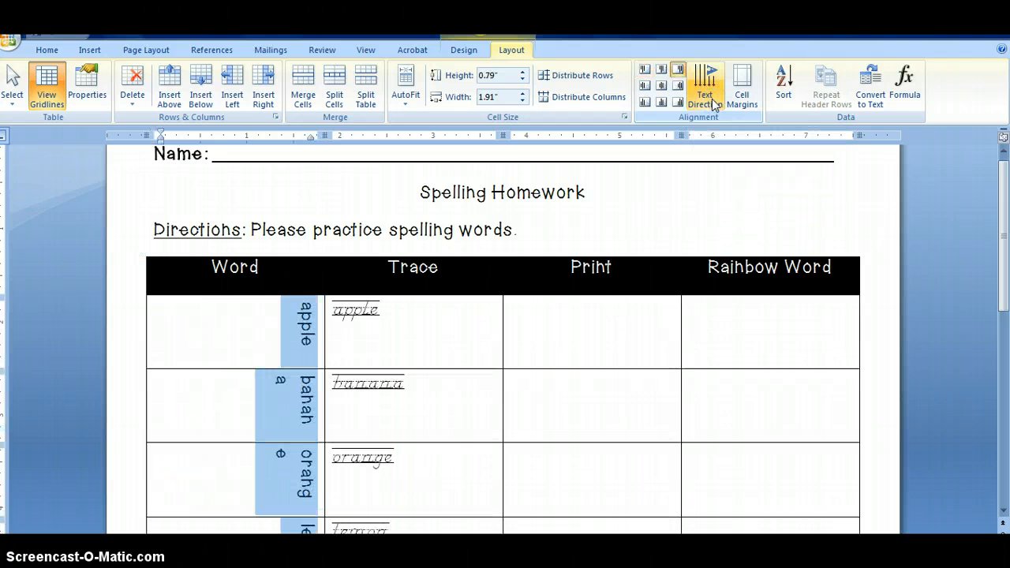
click(711, 101)
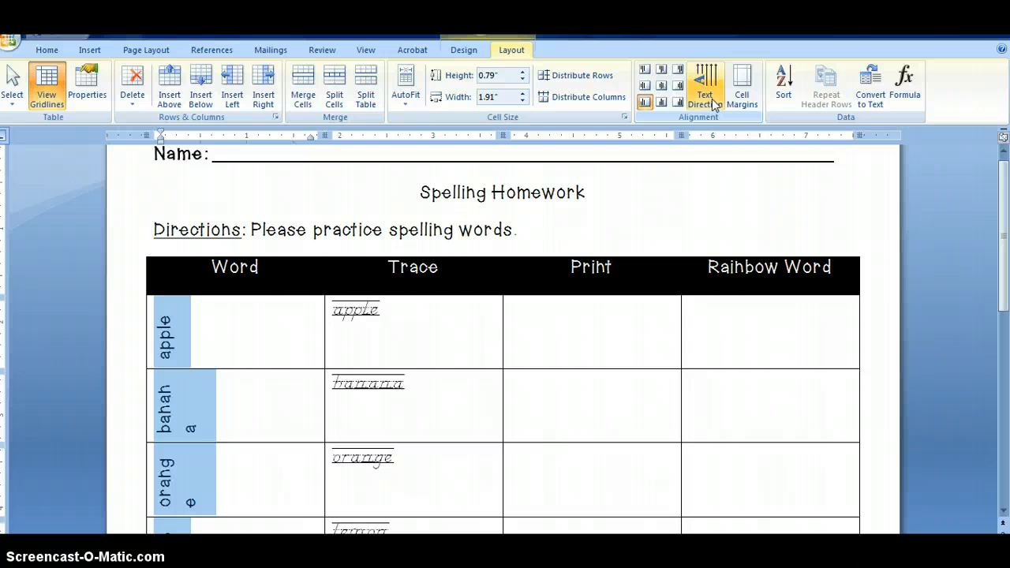
click(713, 100)
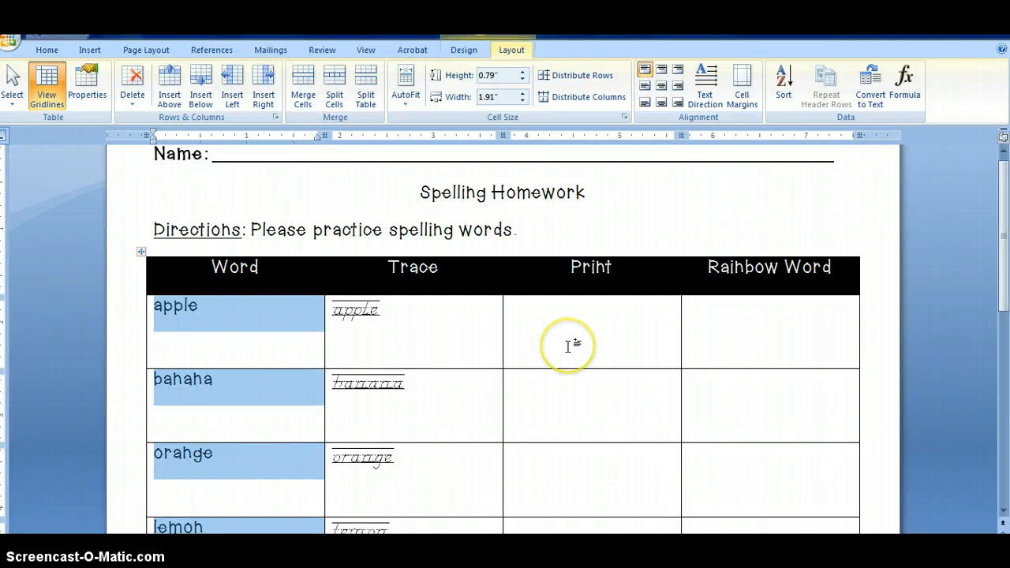
- Reduce the heights of the five word rows by moving up their lower borders, making the apple row about 0.53" high
scroll(572, 355, down, 2)
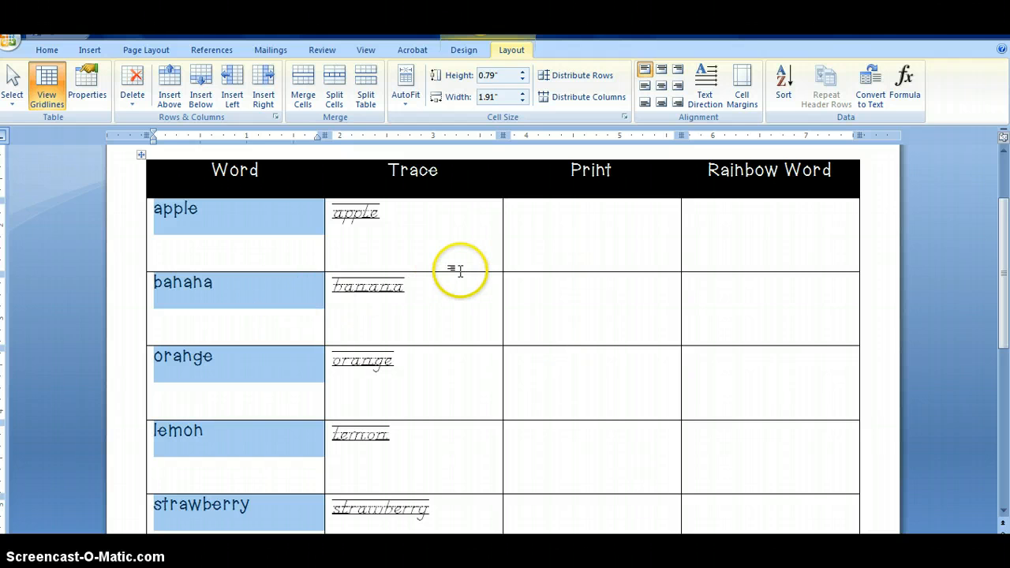
drag(530, 272, 545, 246)
click(557, 262)
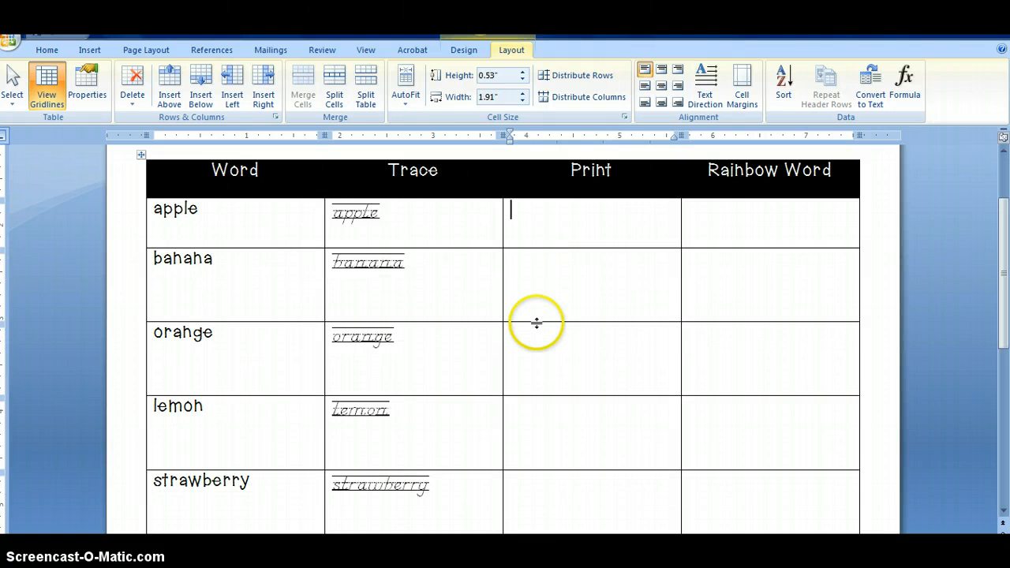
drag(536, 323, 536, 291)
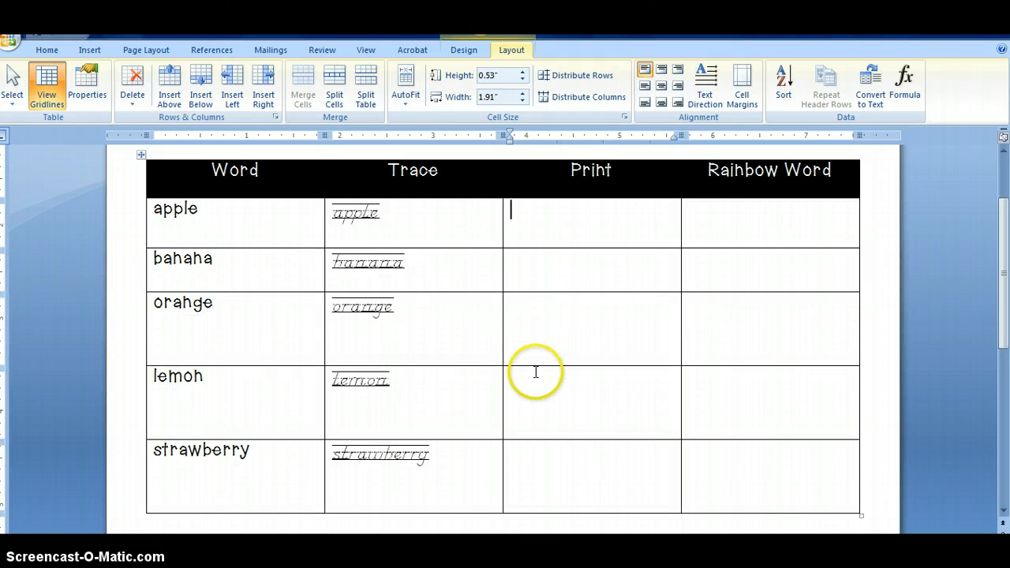
drag(534, 366, 534, 335)
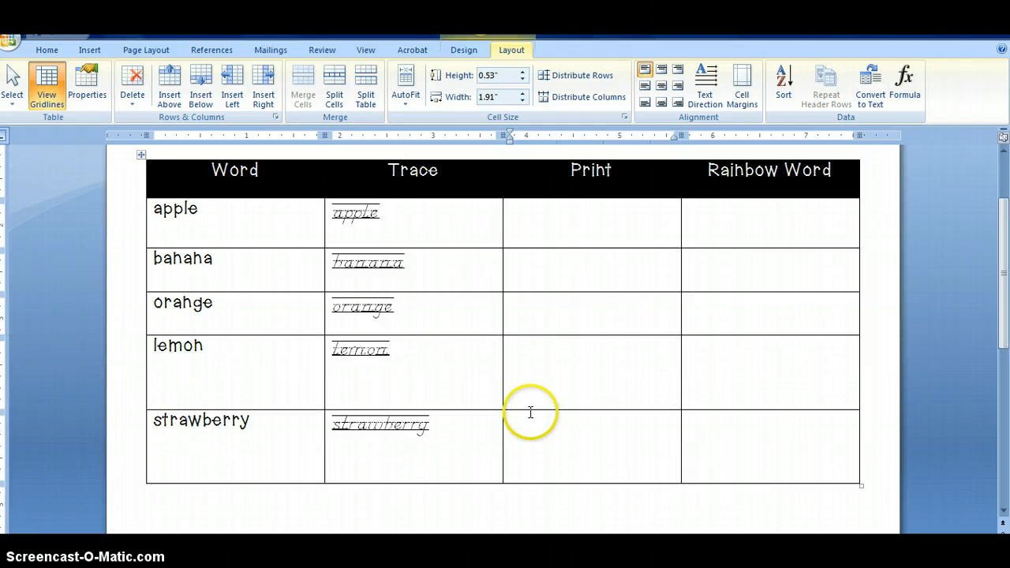
drag(528, 410, 528, 378)
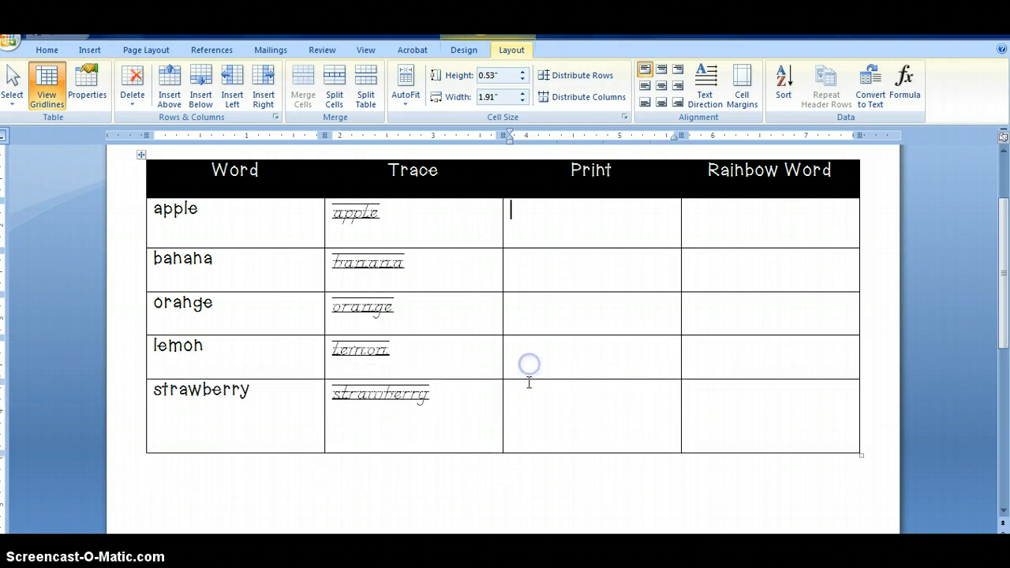
drag(531, 453, 532, 457)
drag(531, 456, 526, 418)
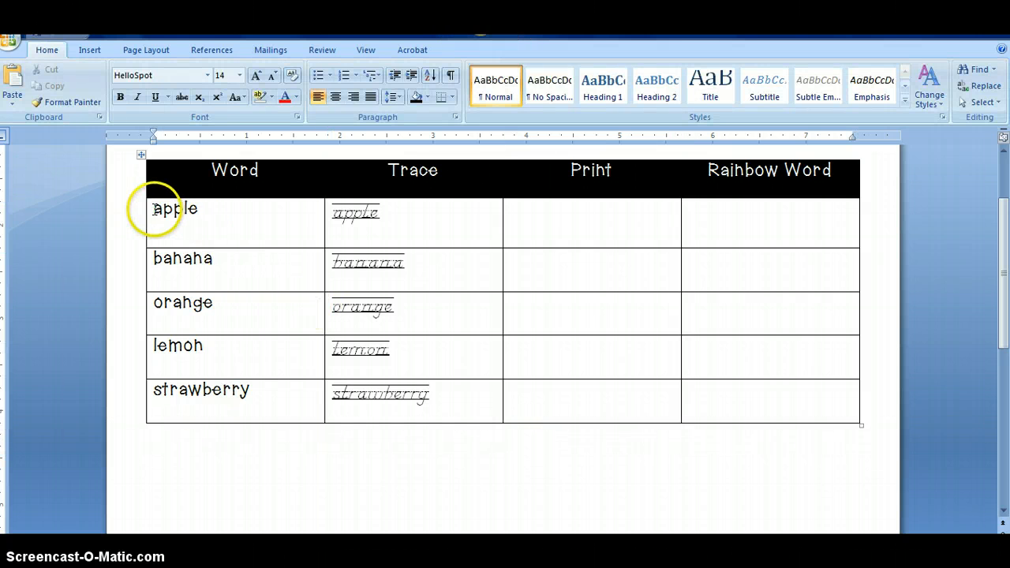
- Distribute the five word rows, from apple to strawberry, evenly so they share the same height
drag(154, 208, 688, 224)
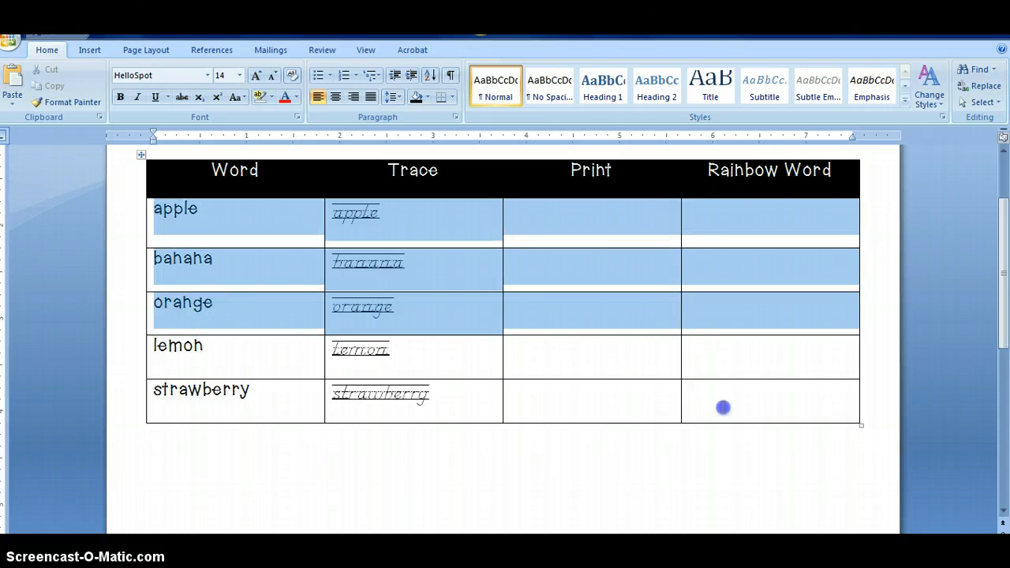
drag(722, 407, 722, 410)
click(464, 50)
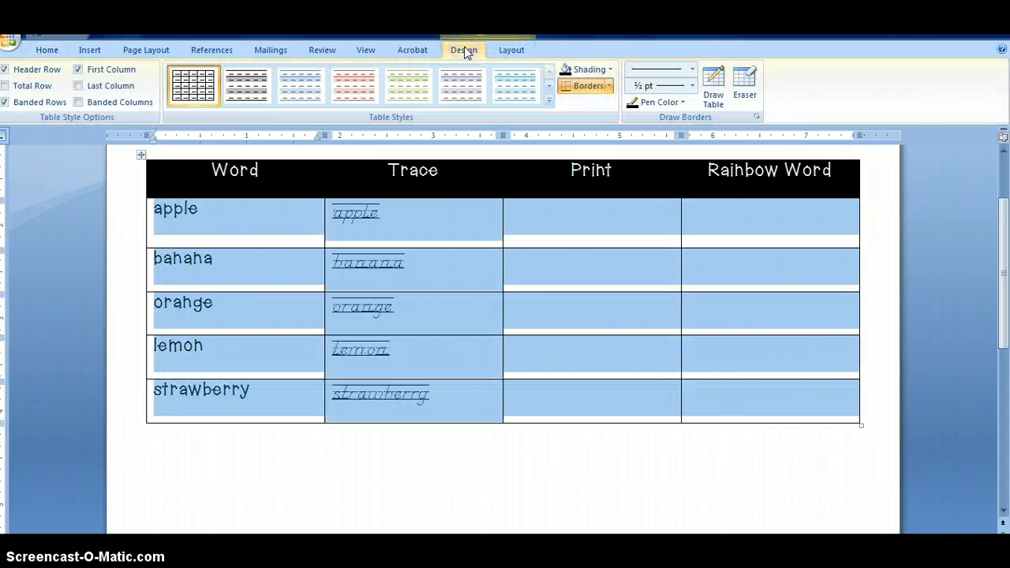
click(512, 52)
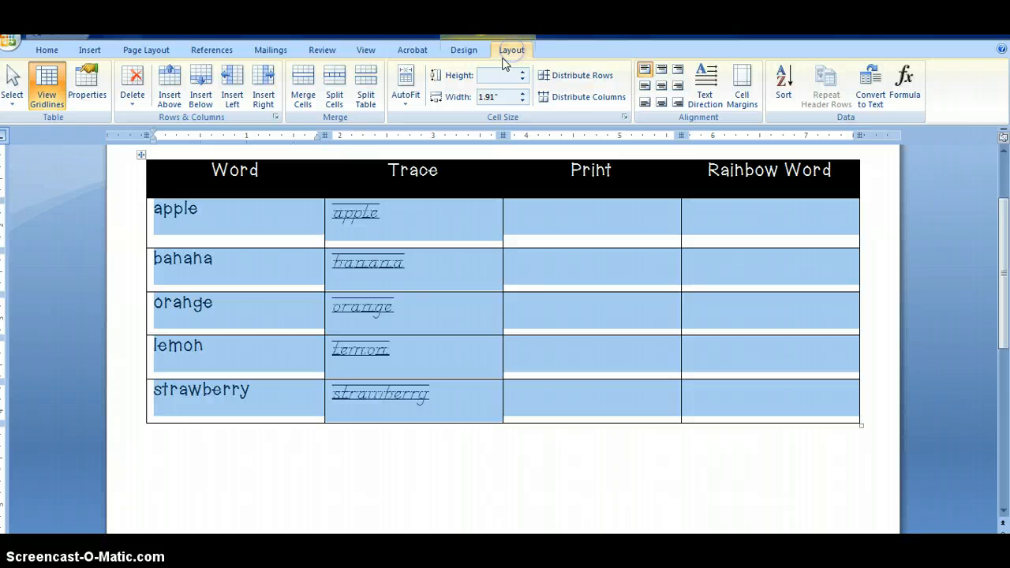
click(561, 76)
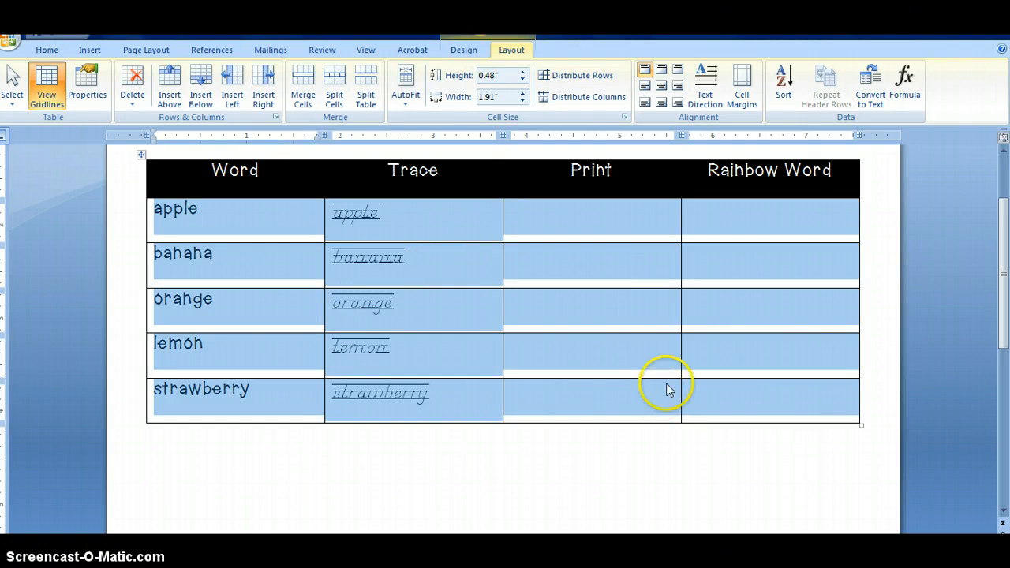
click(611, 348)
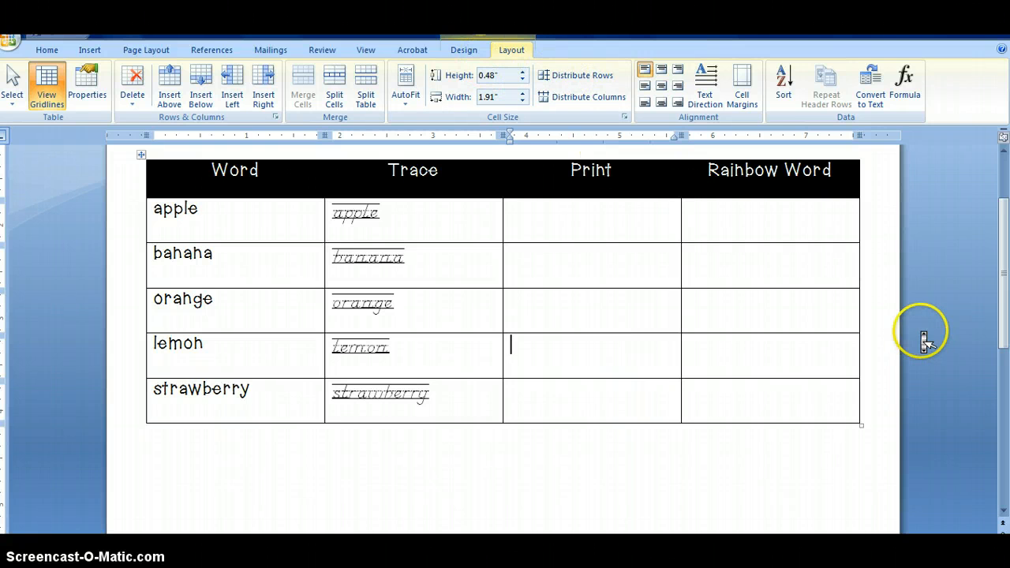
scroll(920, 331, up, 1)
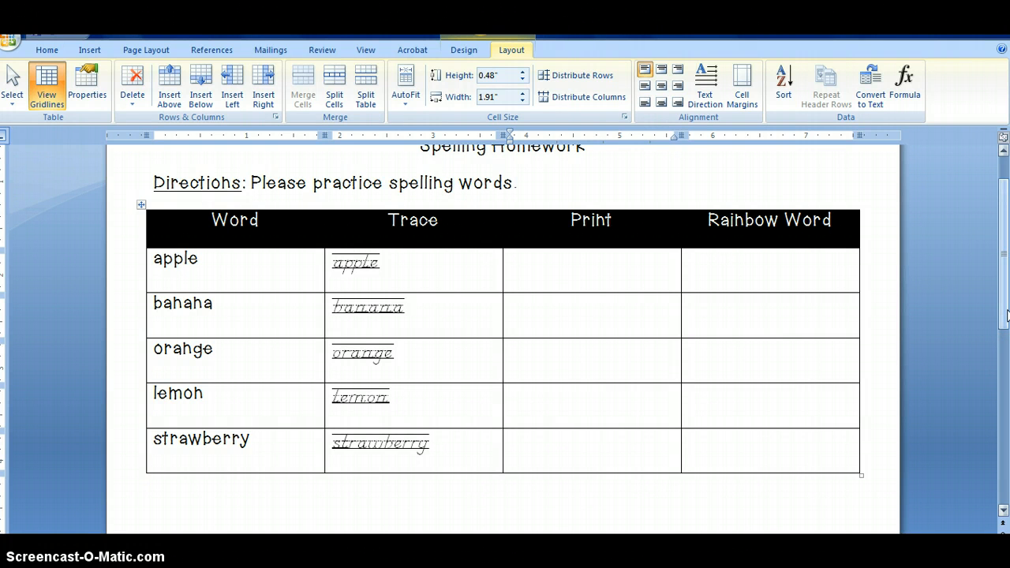
drag(1004, 313, 1003, 293)
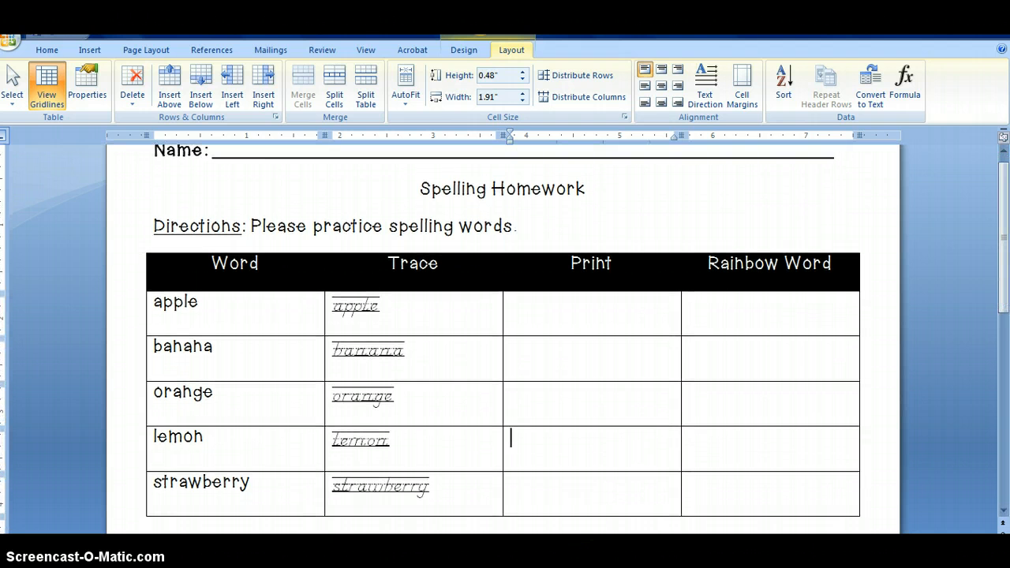